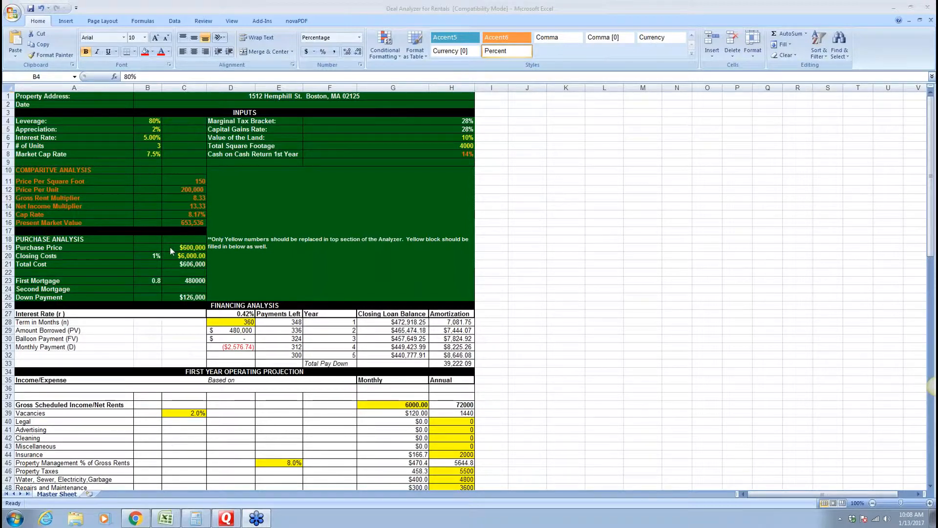
# Step: Review the rental analyzer's layout from the property inputs through the first-year projection to the five-year operating projection
pyautogui.scroll(-3, 163, 175)
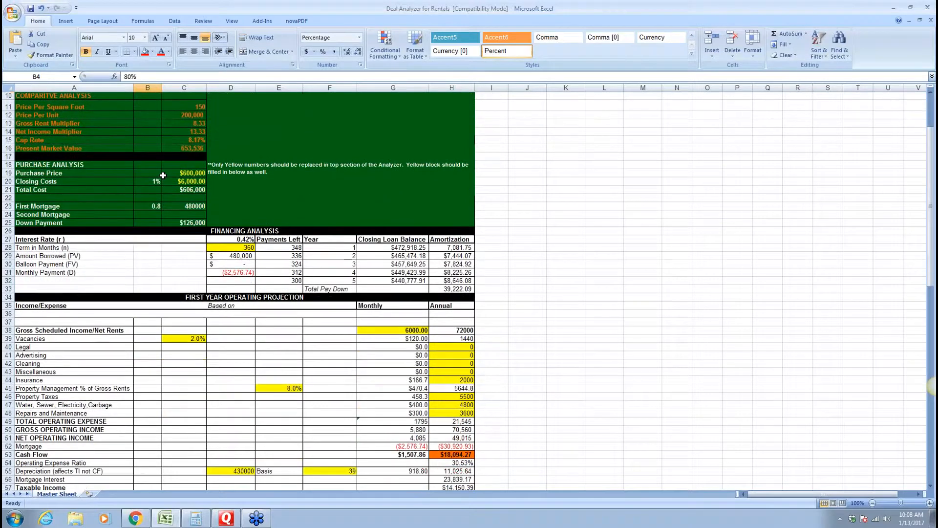
pyautogui.scroll(-1, 163, 175)
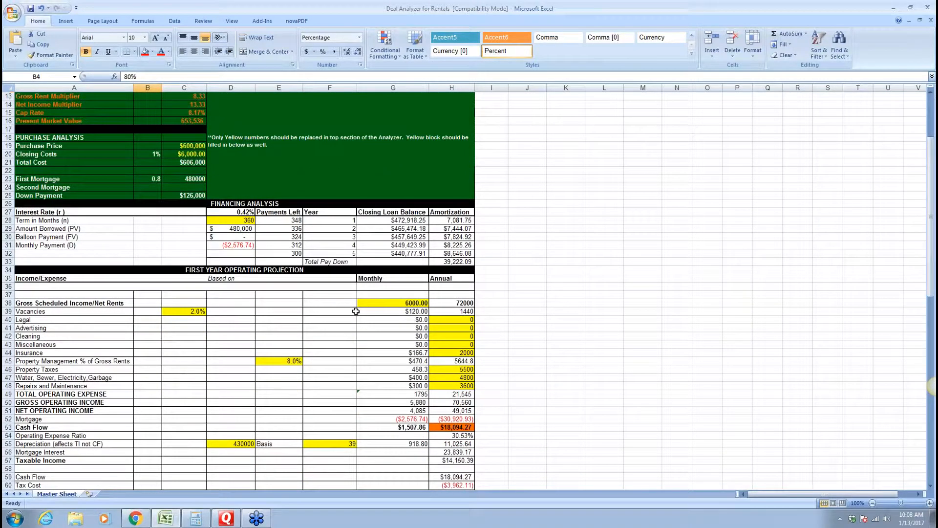
pyautogui.scroll(4, 355, 311)
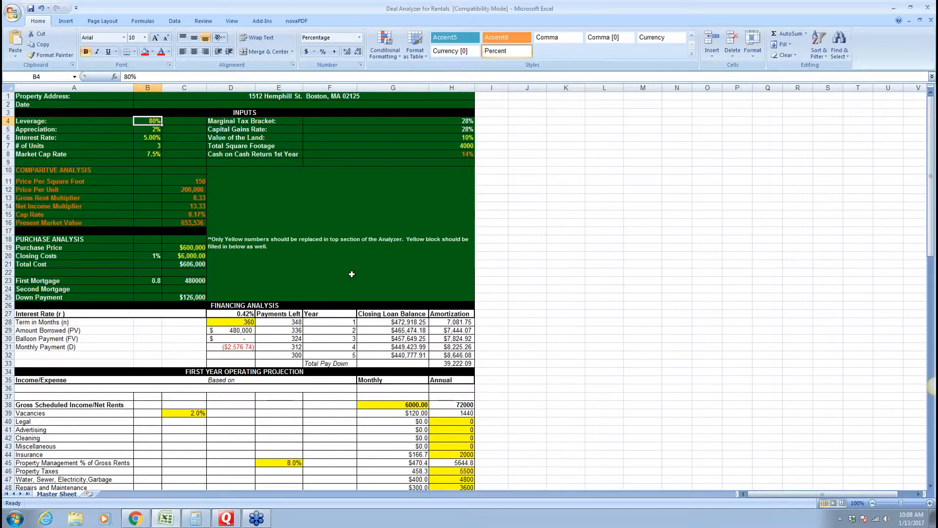
pyautogui.scroll(-2, 362, 276)
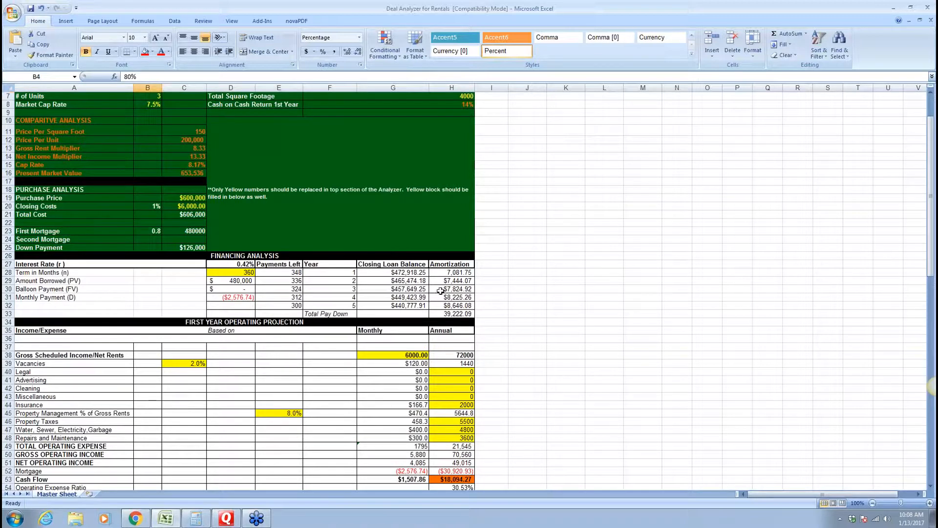
pyautogui.scroll(-4, 435, 283)
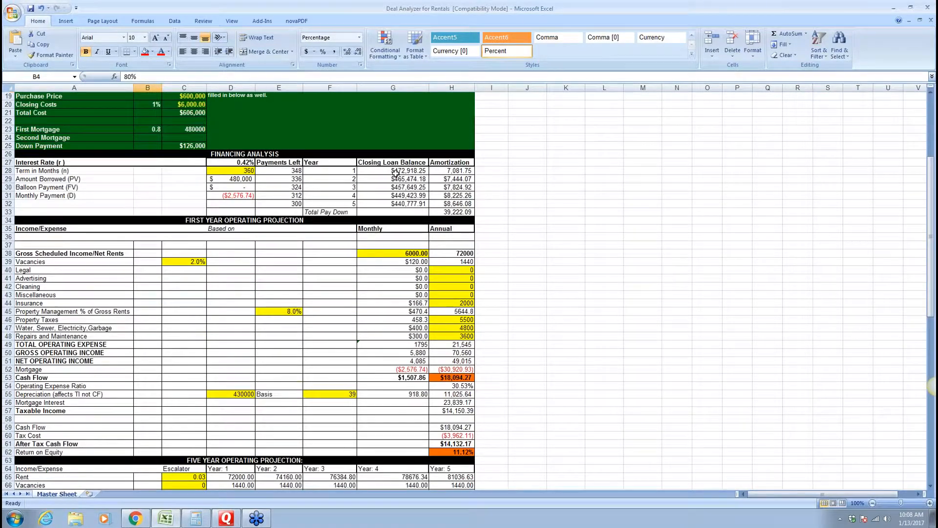
pyautogui.scroll(-4, 405, 206)
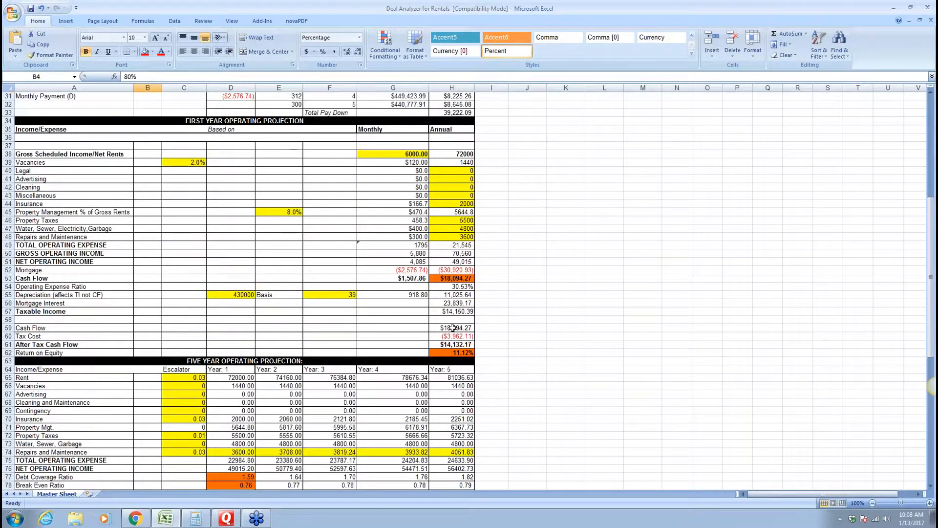
pyautogui.scroll(10, 386, 293)
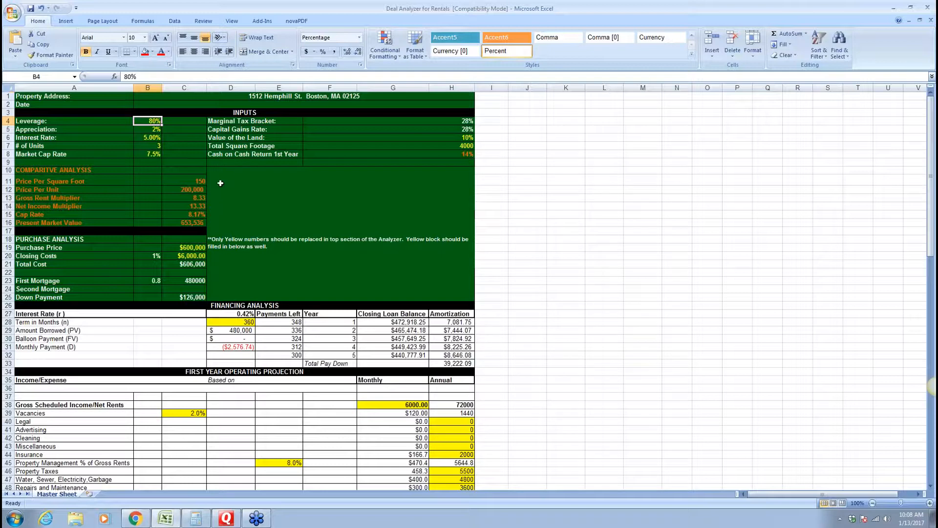
pyautogui.scroll(-2, 280, 200)
pyautogui.scroll(2, 281, 210)
# Step: Examine the closing cost percentage and total cost formula, plus the appreciation, interest rate, number of units and market cap rate inputs
pyautogui.click(149, 256)
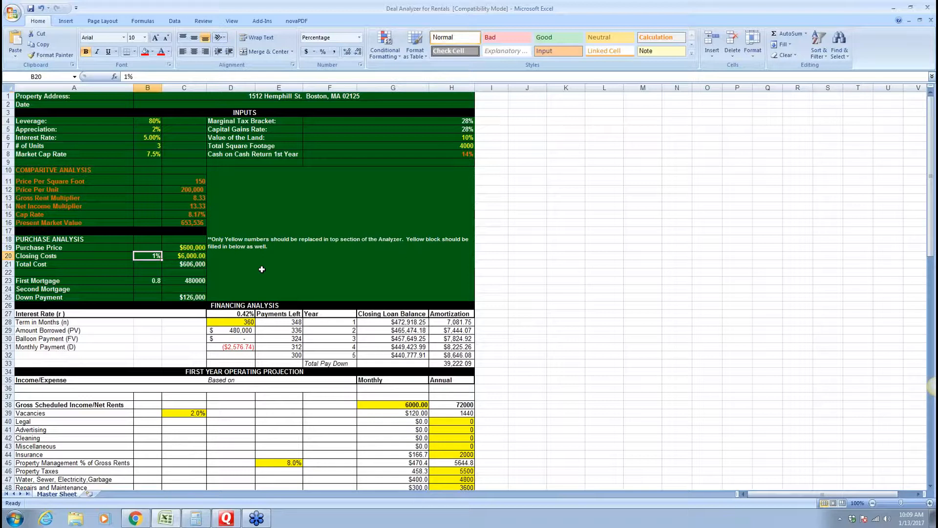
pyautogui.press('Down')
pyautogui.press('Right')
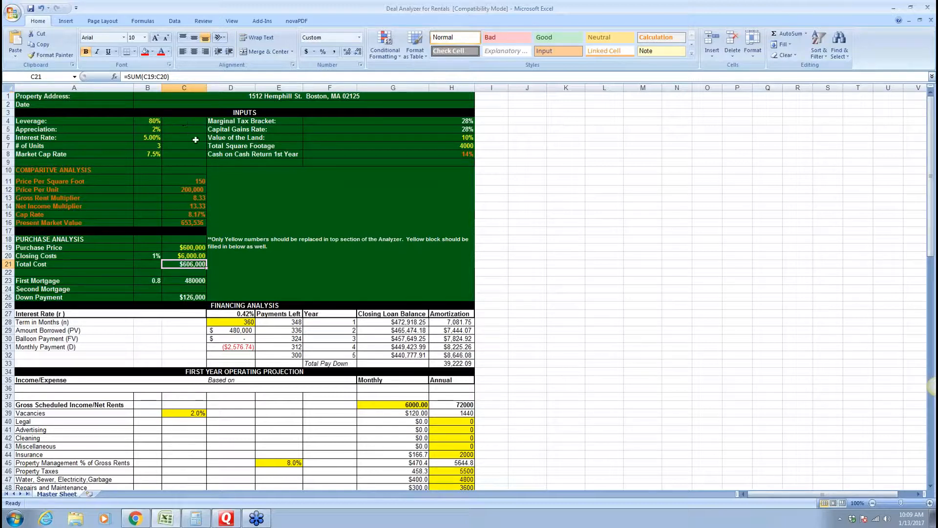
pyautogui.scroll(-3, 191, 137)
pyautogui.scroll(3, 196, 138)
pyautogui.click(148, 130)
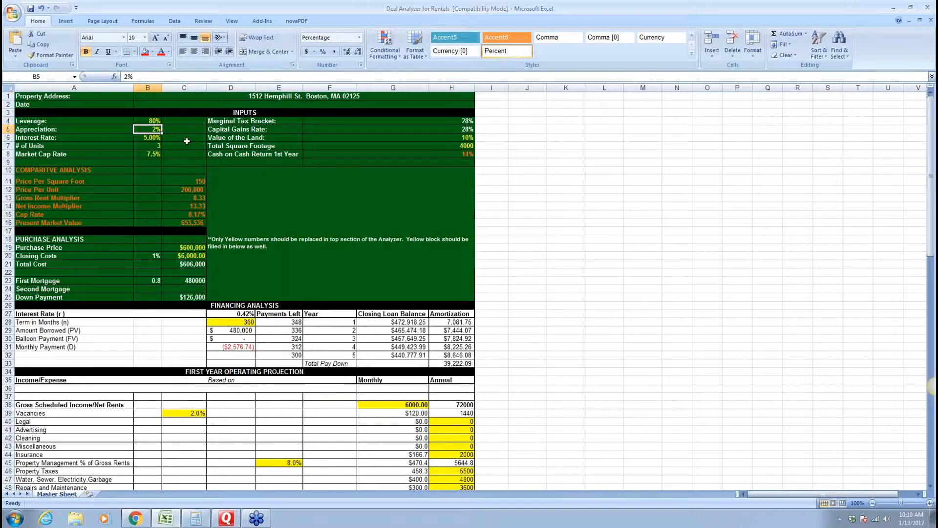
pyautogui.press('Down')
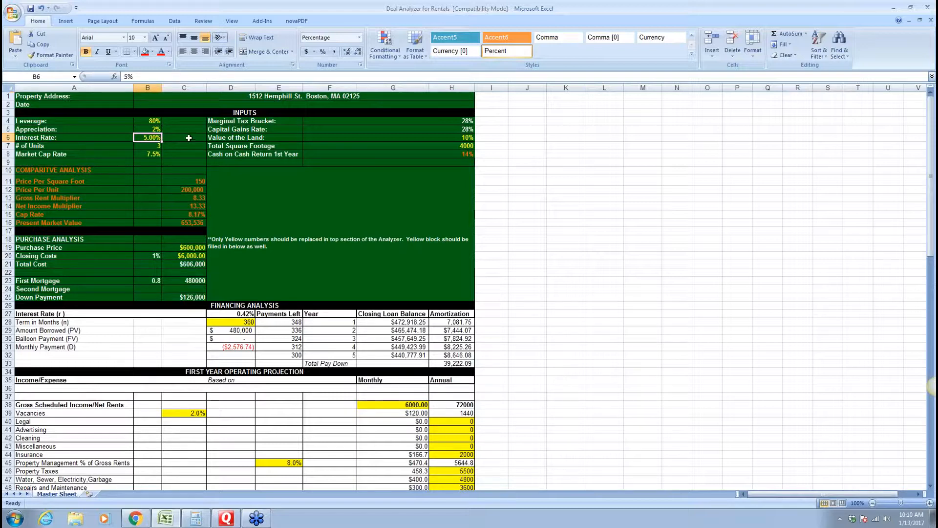
pyautogui.click(156, 144)
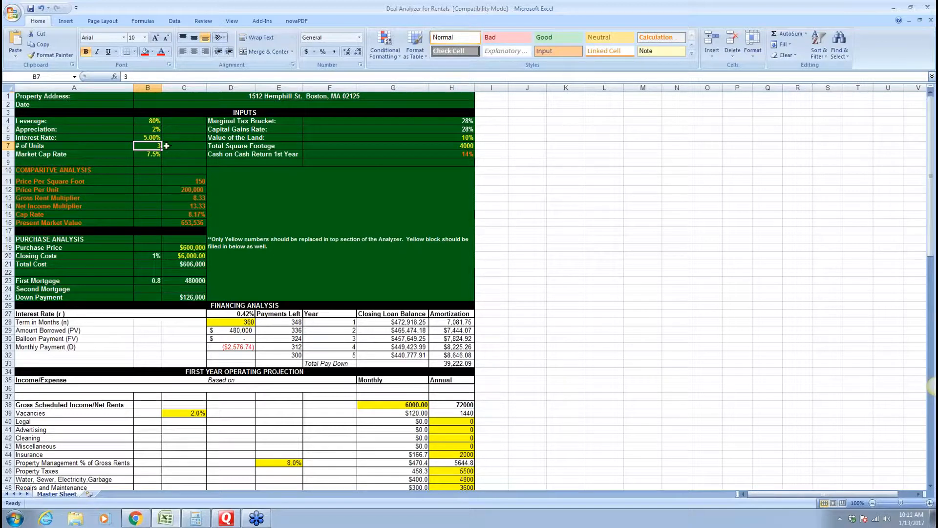
pyautogui.click(141, 155)
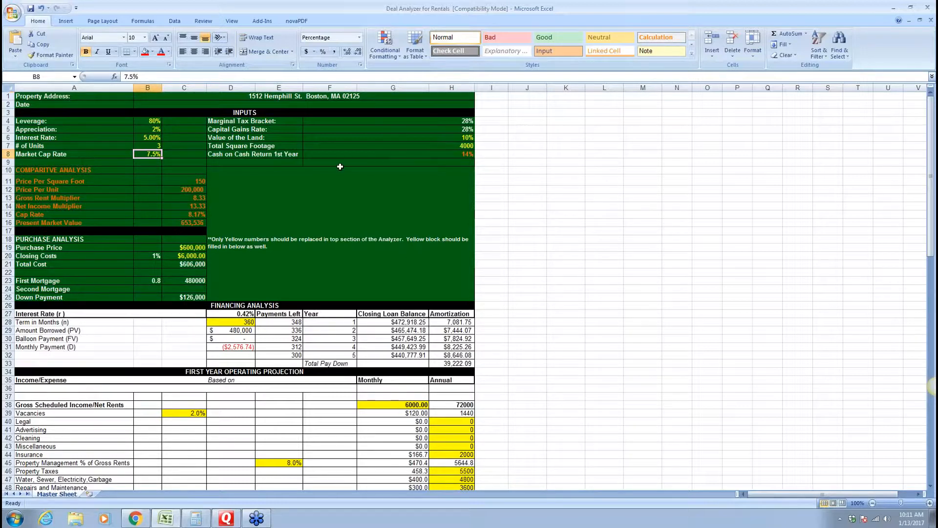
# Step: Examine the loan term in months and the surrounding figures in the Financing Analysis section
pyautogui.scroll(-2, 340, 167)
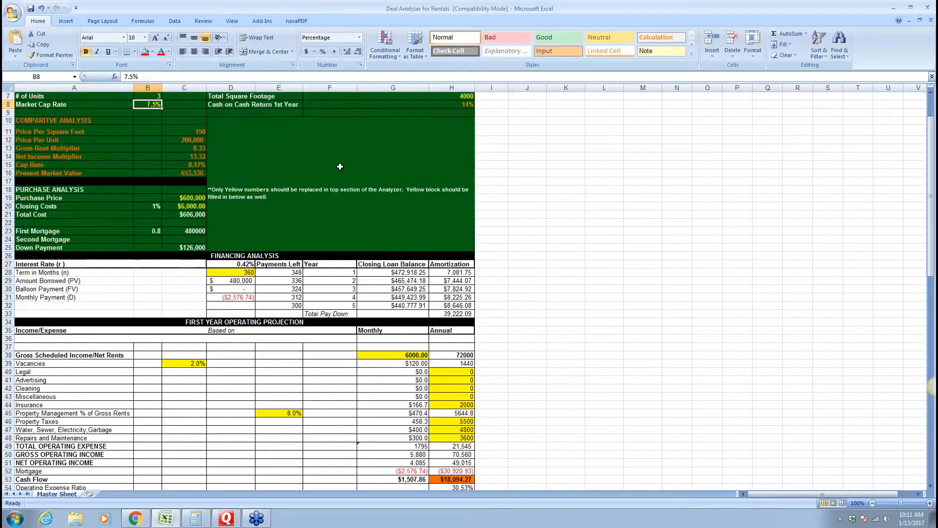
pyautogui.click(238, 272)
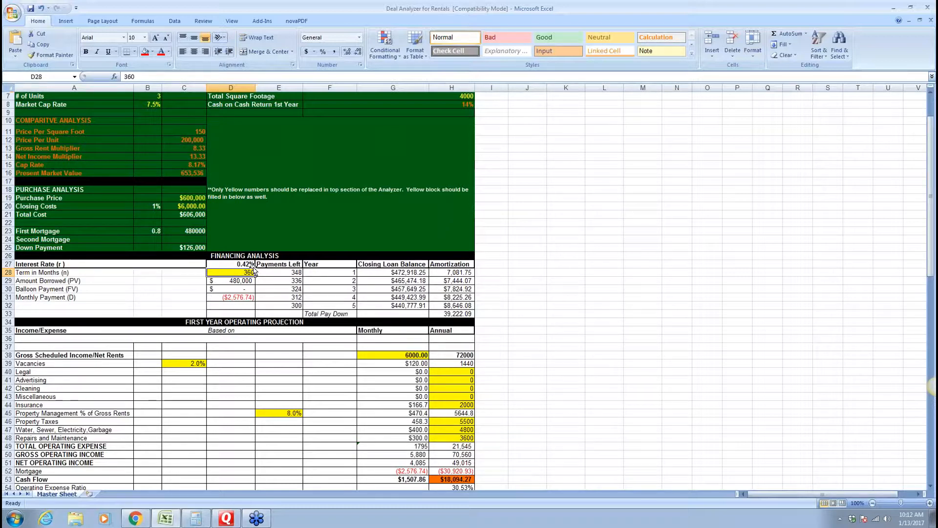
pyautogui.scroll(1, 259, 266)
pyautogui.scroll(-1, 262, 263)
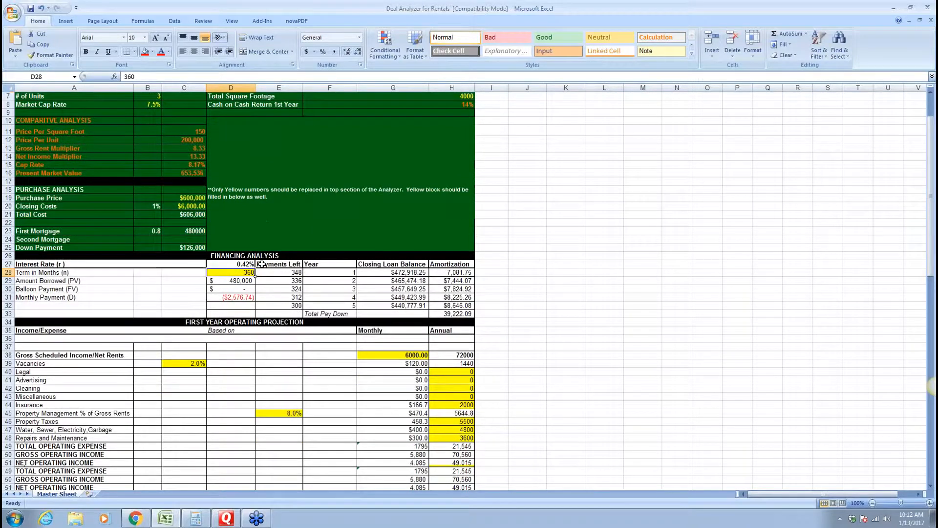
pyautogui.scroll(-1, 263, 263)
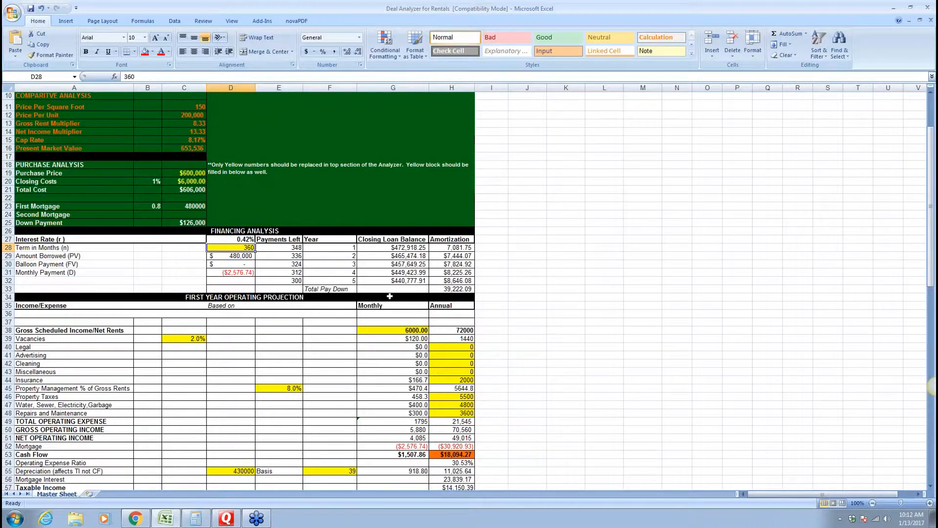
# Step: Examine the first-year projection's gross rents, vacancy rate, minor expense rows and insurance, including the monthly and annual cells
pyautogui.scroll(-3, 526, 289)
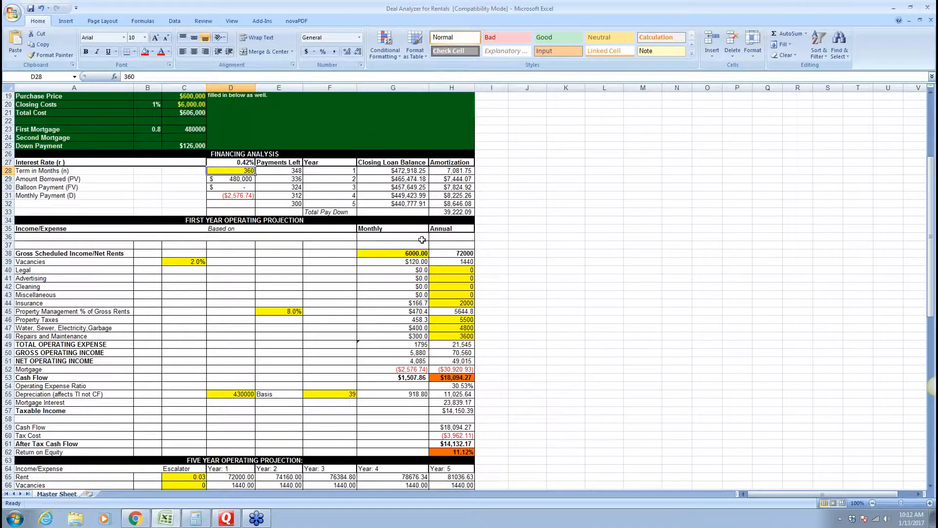
pyautogui.scroll(-1, 422, 239)
pyautogui.scroll(-1, 422, 240)
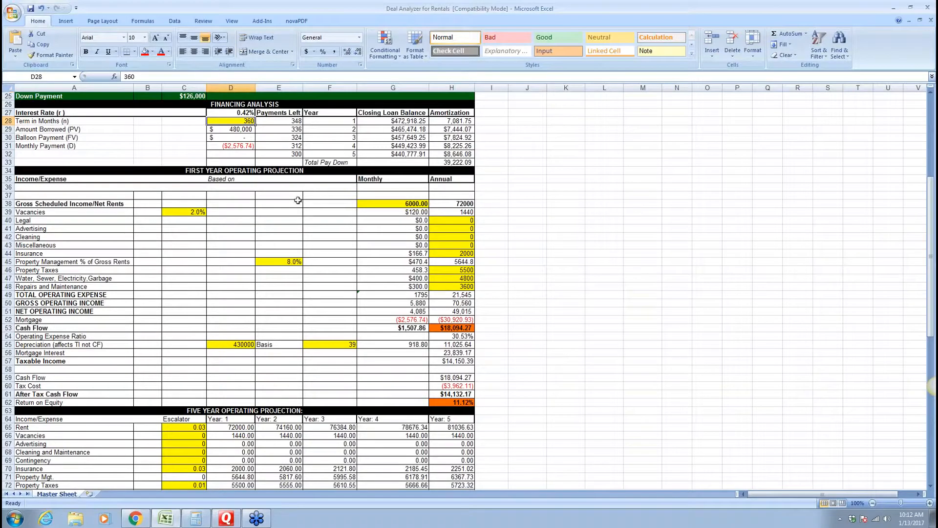
pyautogui.click(383, 203)
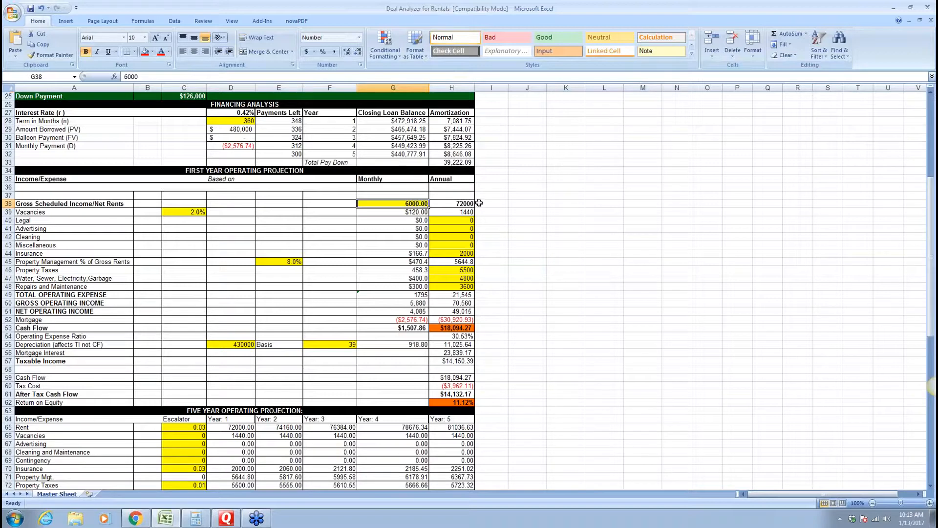
pyautogui.click(448, 205)
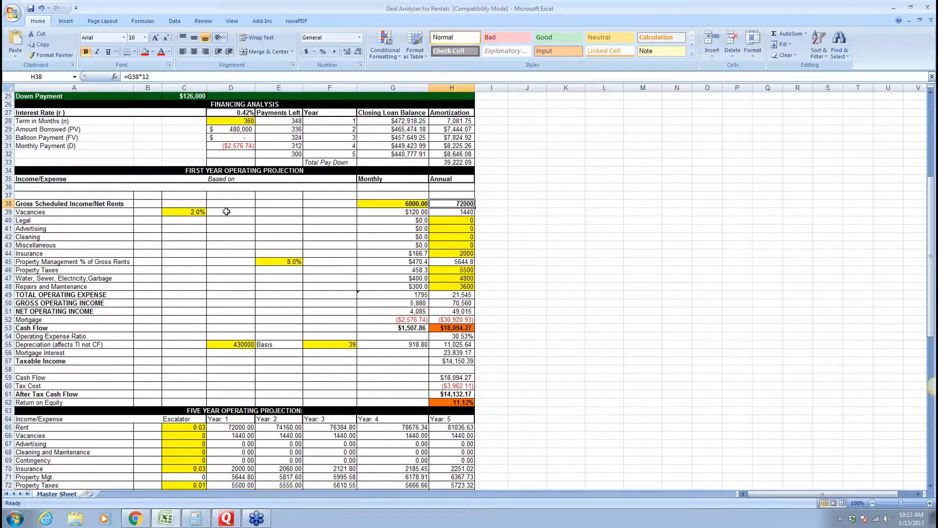
pyautogui.click(178, 211)
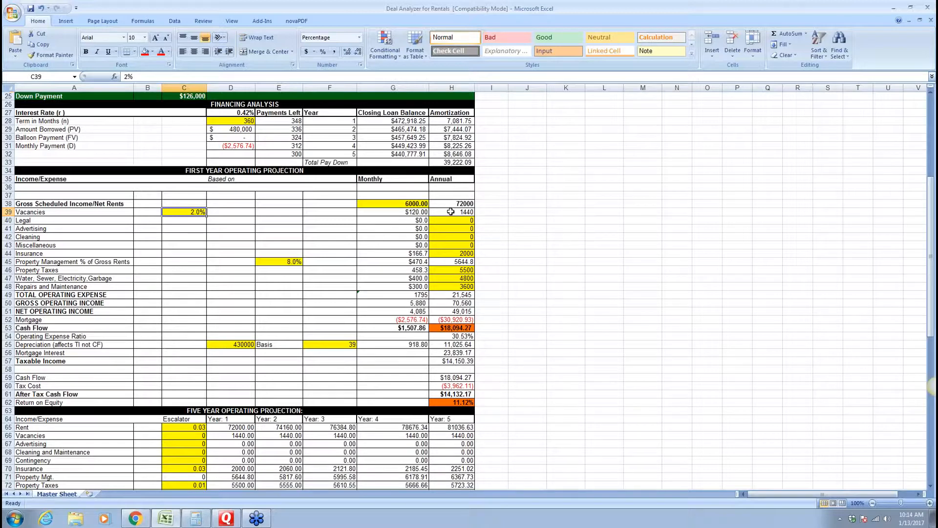
pyautogui.click(186, 221)
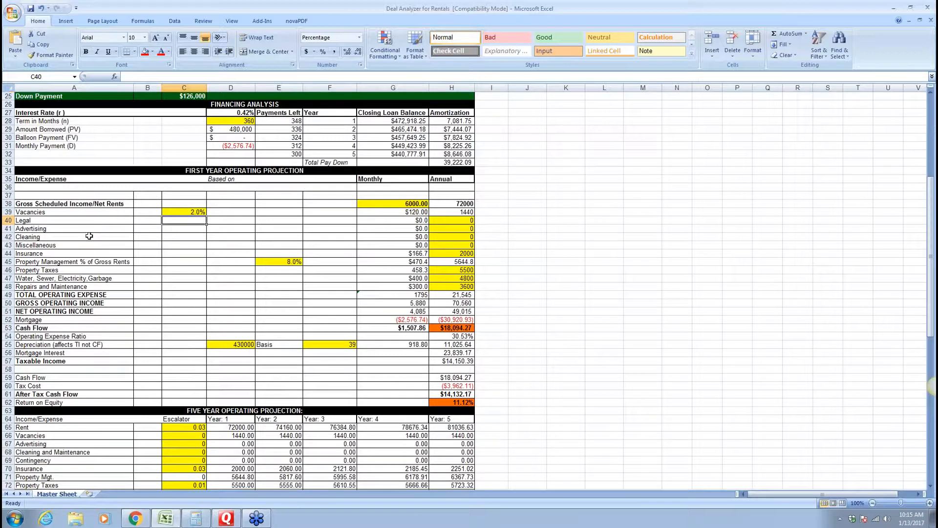
pyautogui.click(58, 238)
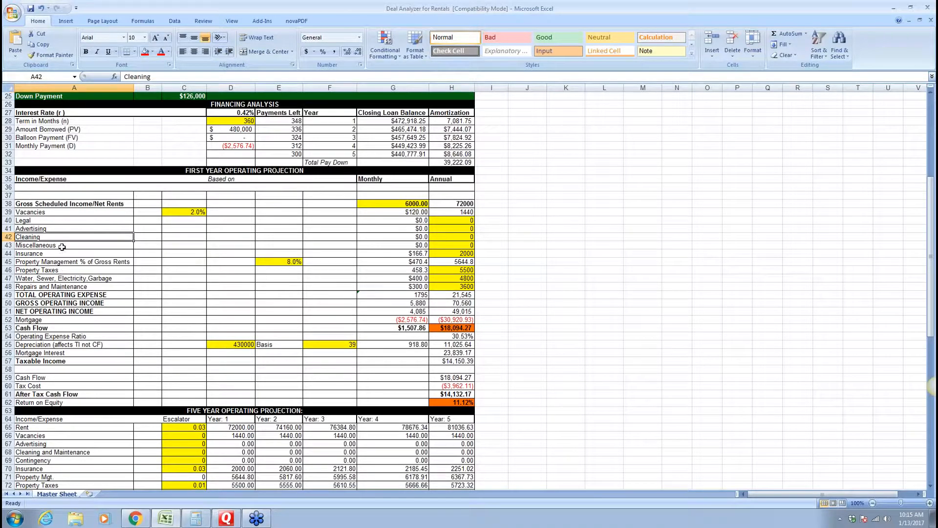
pyautogui.click(86, 253)
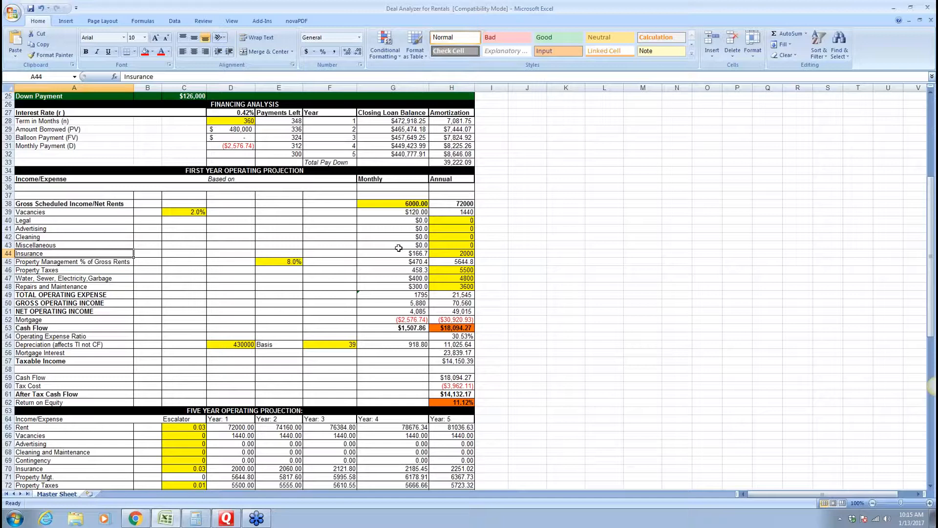
pyautogui.click(450, 253)
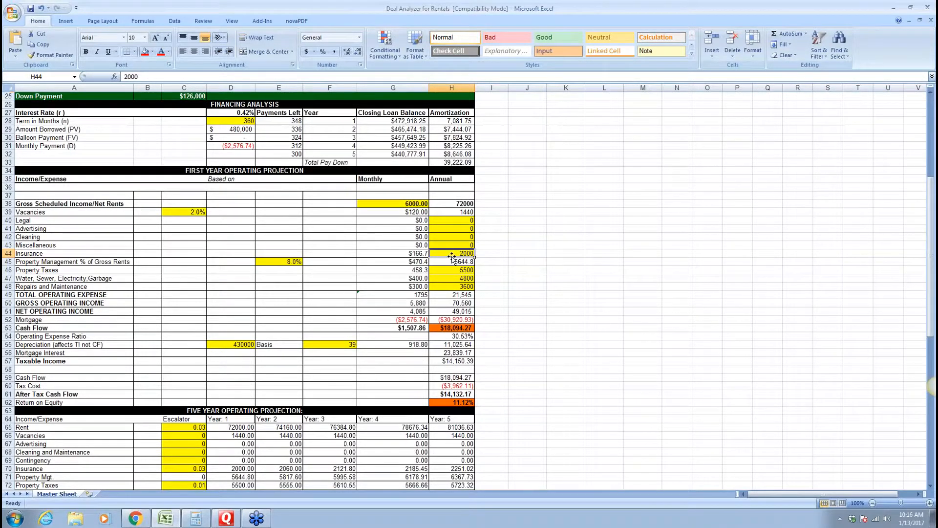
pyautogui.click(398, 254)
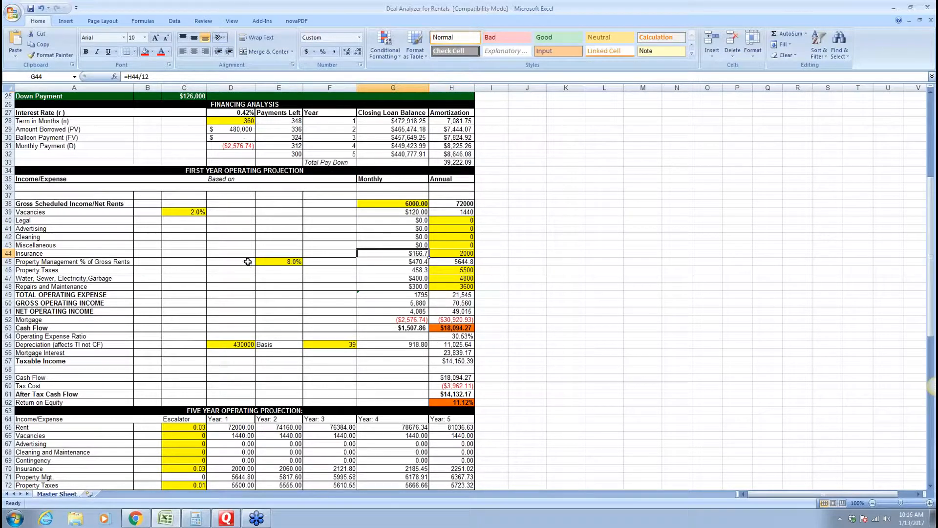
# Step: Examine the property management percentage with its monthly and annual formulas, and the annual property taxes against the purchase figures
pyautogui.click(262, 262)
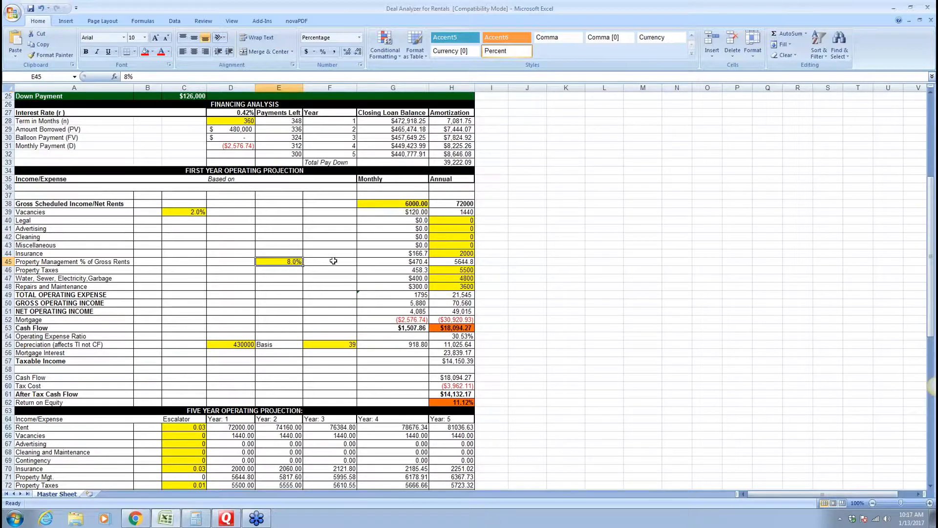
pyautogui.click(398, 263)
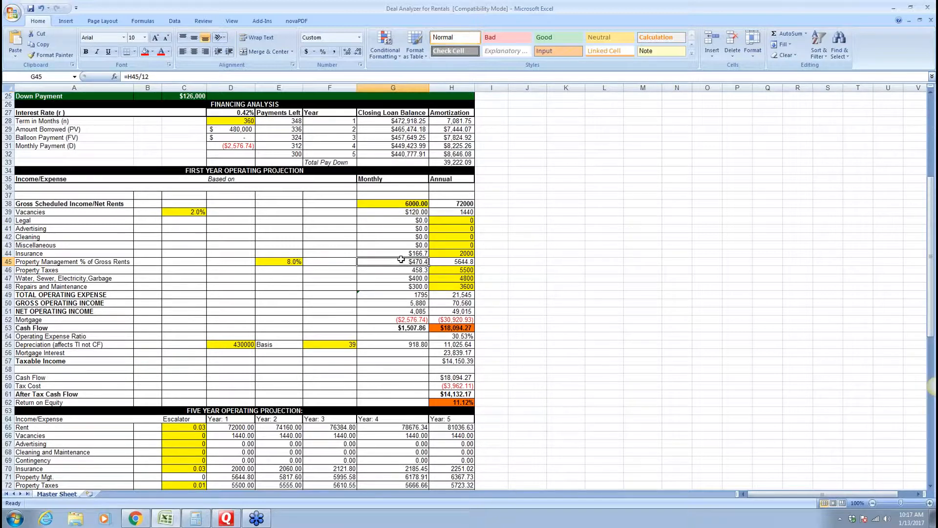
pyautogui.click(449, 262)
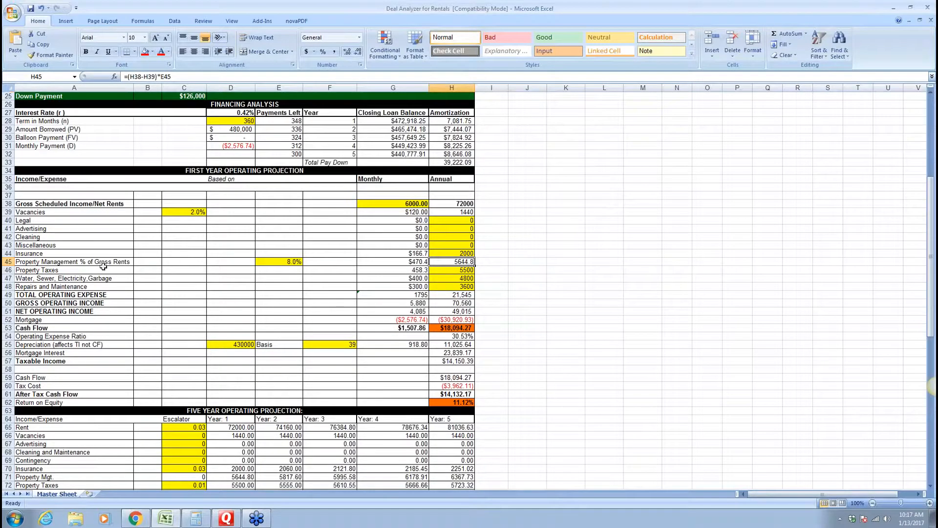
pyautogui.click(78, 271)
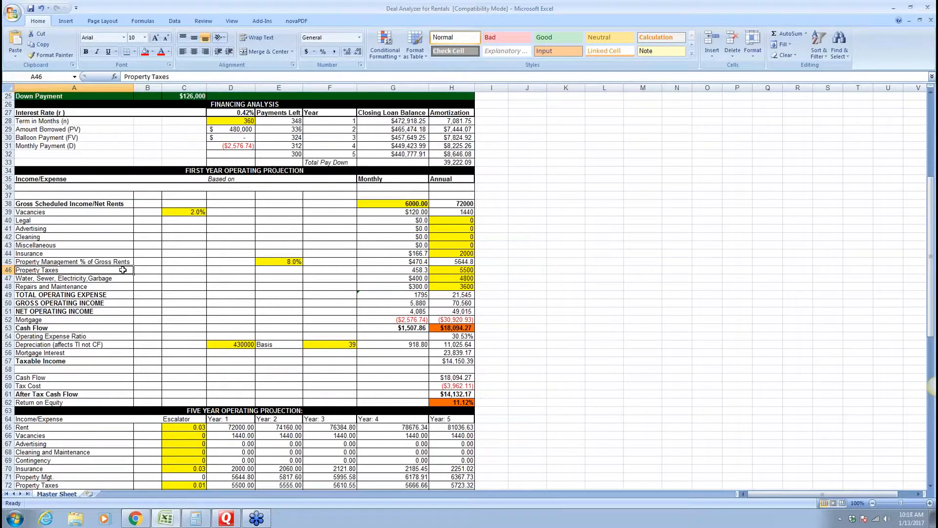
pyautogui.click(448, 271)
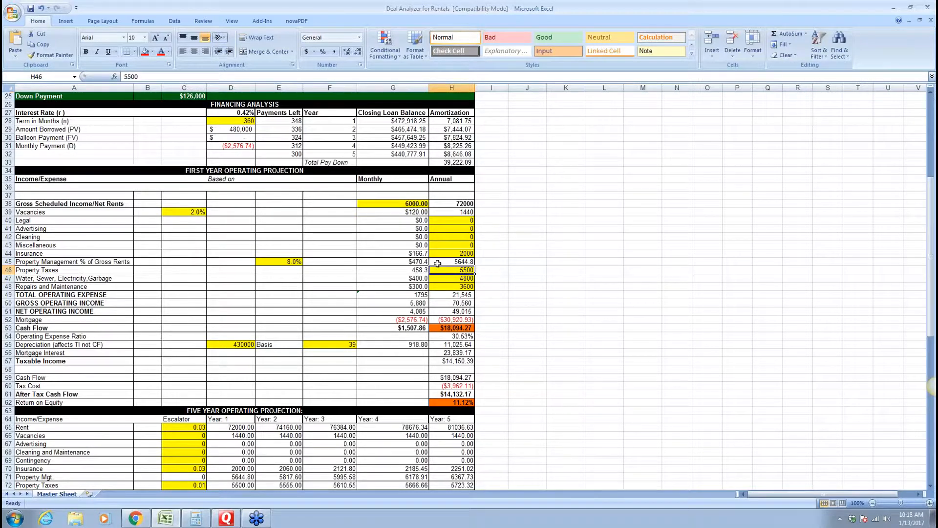
pyautogui.scroll(5, 394, 251)
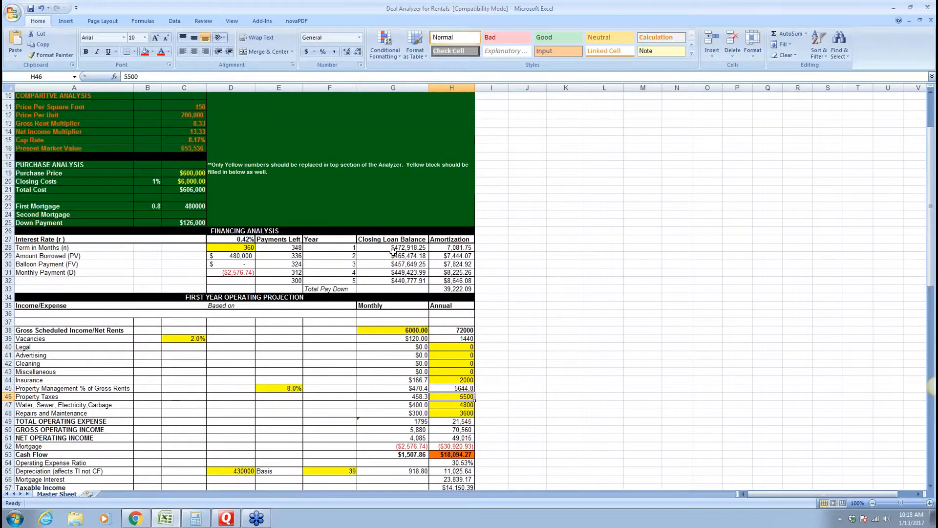
pyautogui.scroll(-3, 393, 252)
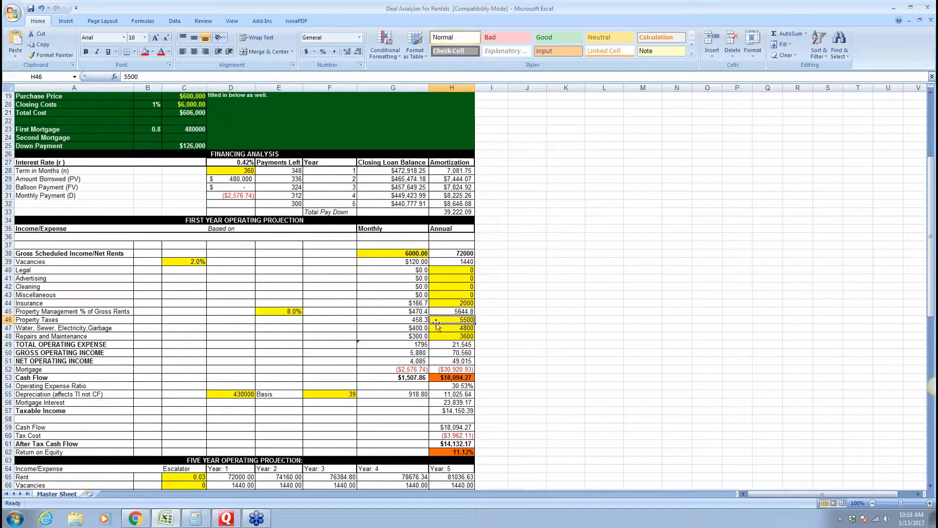
pyautogui.scroll(5, 366, 298)
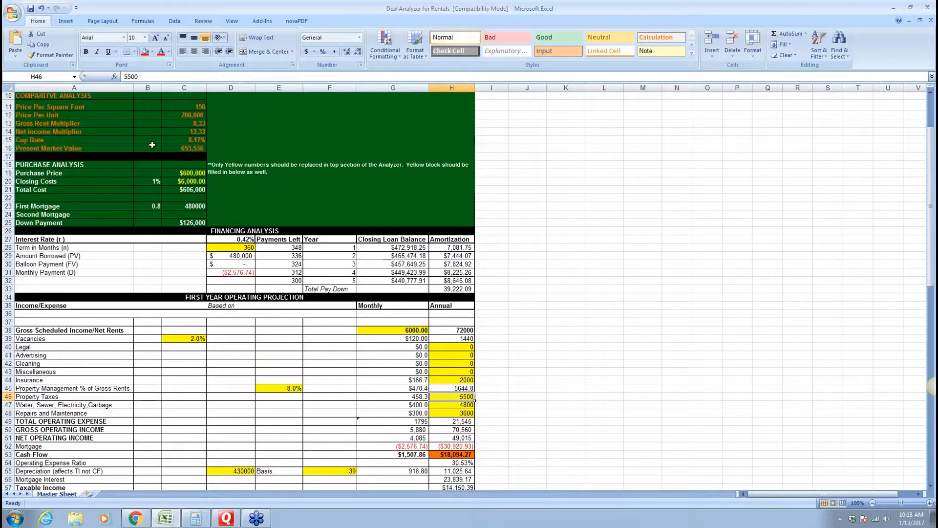
# Step: Examine the utilities row's annual amount and monthly formula, along with the Repairs and Maintenance row in the first-year projection
pyautogui.scroll(1, 164, 150)
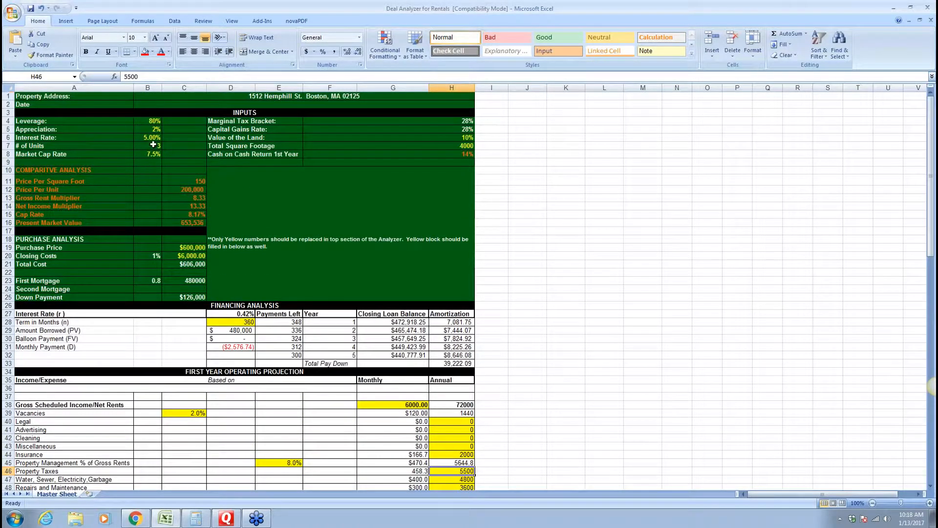
pyautogui.scroll(-2, 163, 161)
pyautogui.scroll(1, 191, 178)
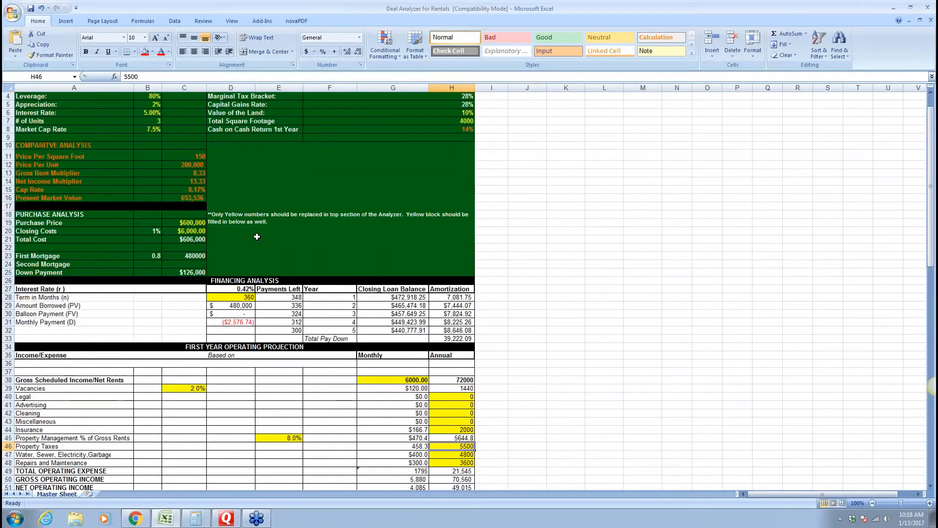
pyautogui.scroll(-4, 296, 263)
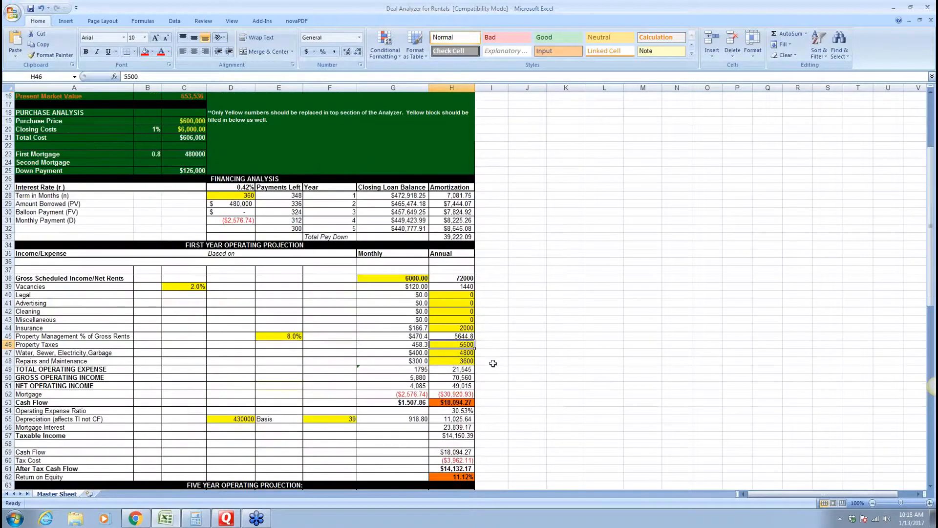
pyautogui.scroll(-2, 464, 342)
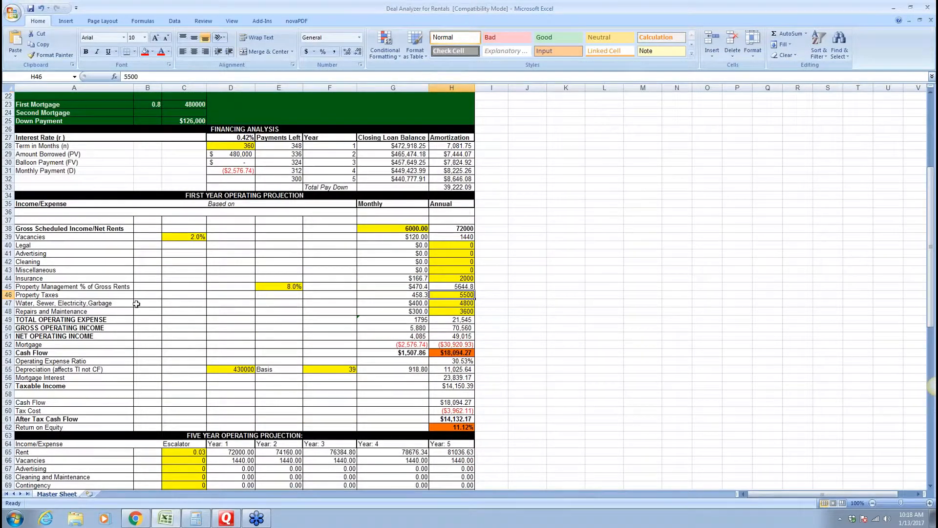
pyautogui.click(118, 304)
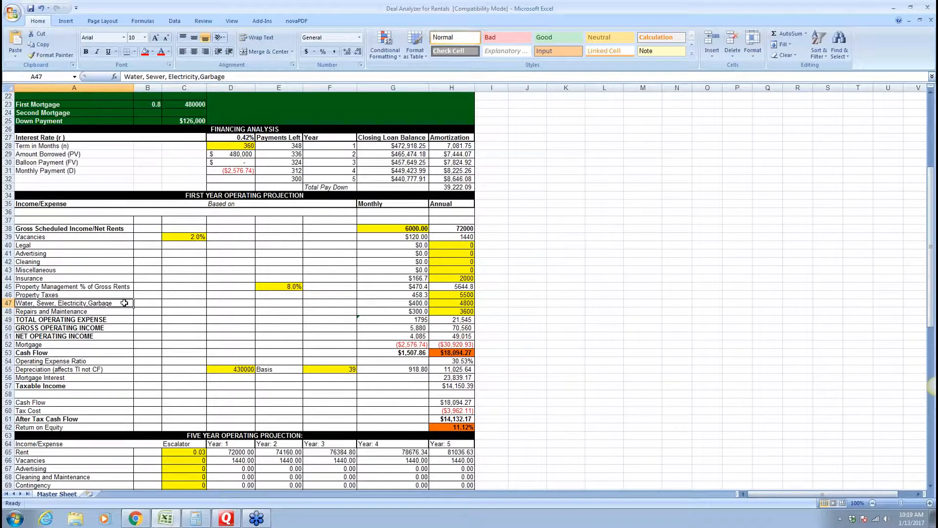
pyautogui.click(447, 304)
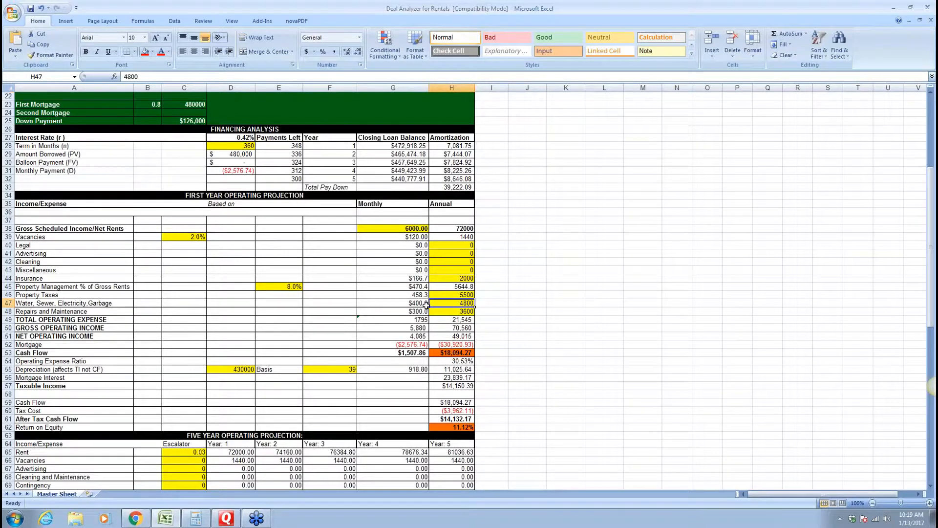
pyautogui.click(401, 304)
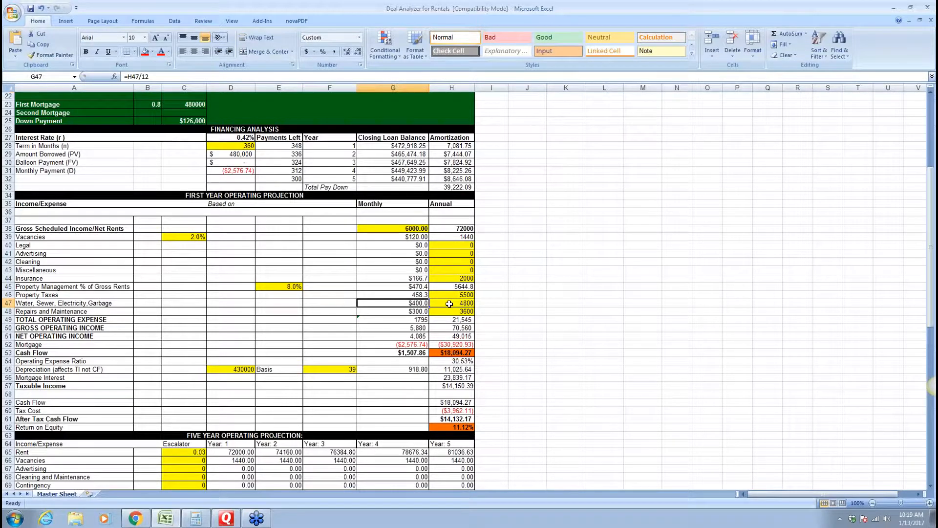
pyautogui.click(449, 304)
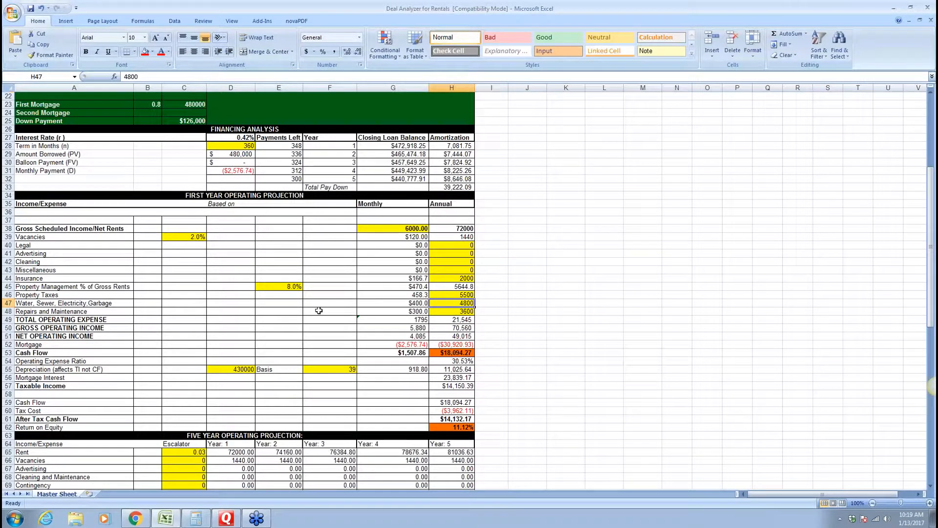
pyautogui.click(93, 312)
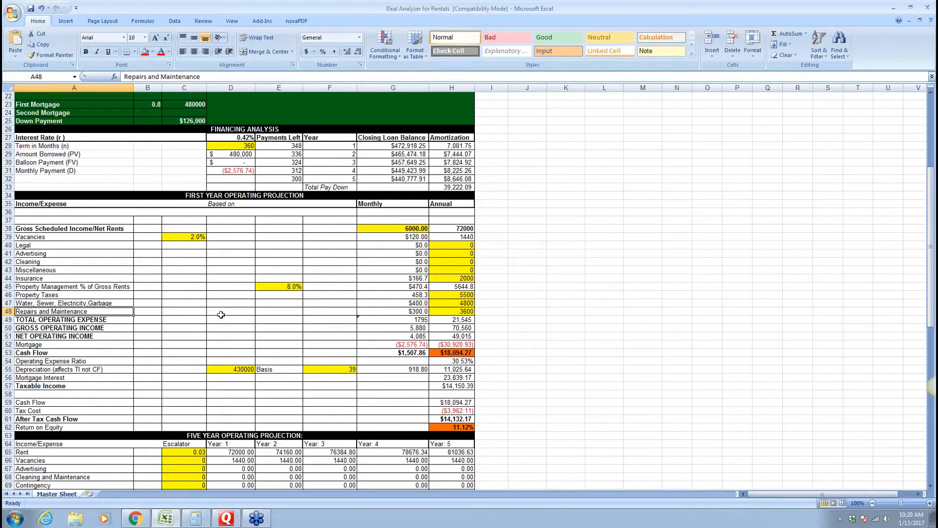
# Step: Examine the total operating expense row and the annual formulas for gross operating income and net operating income
pyautogui.click(80, 320)
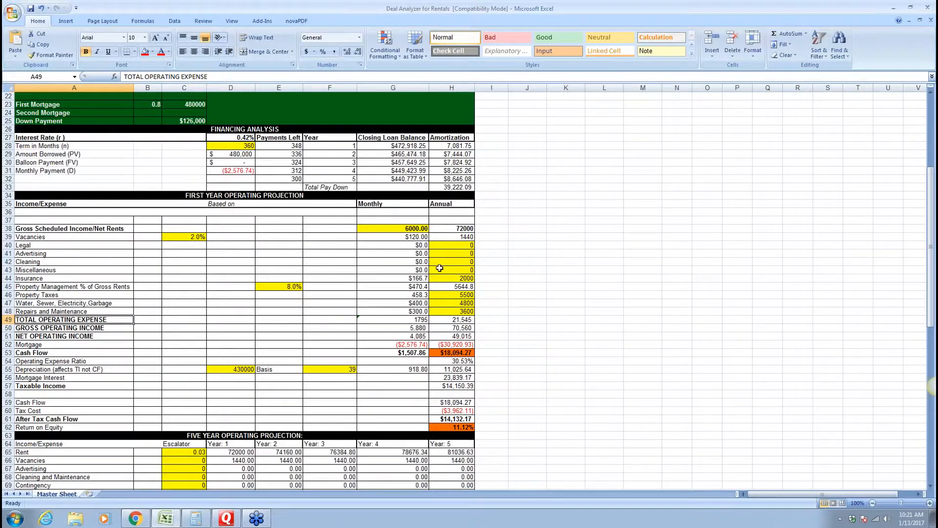
pyautogui.click(105, 329)
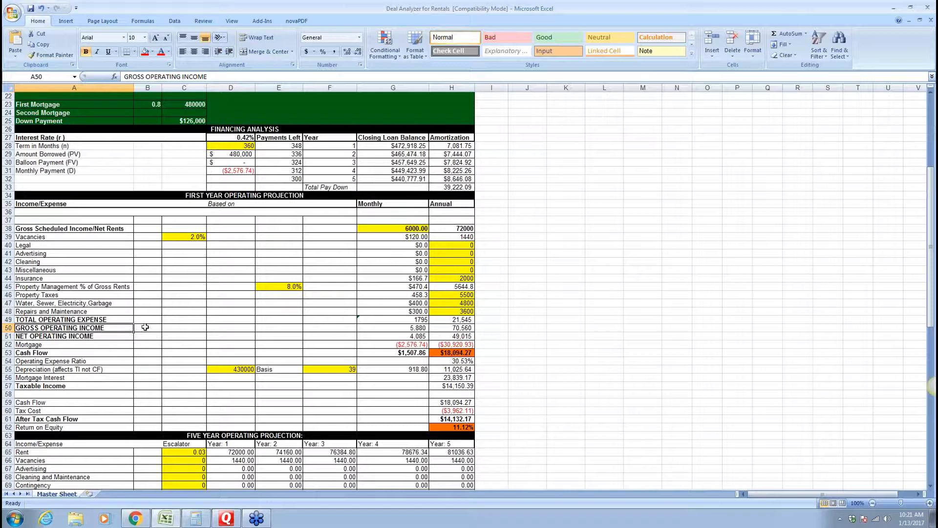
pyautogui.click(439, 329)
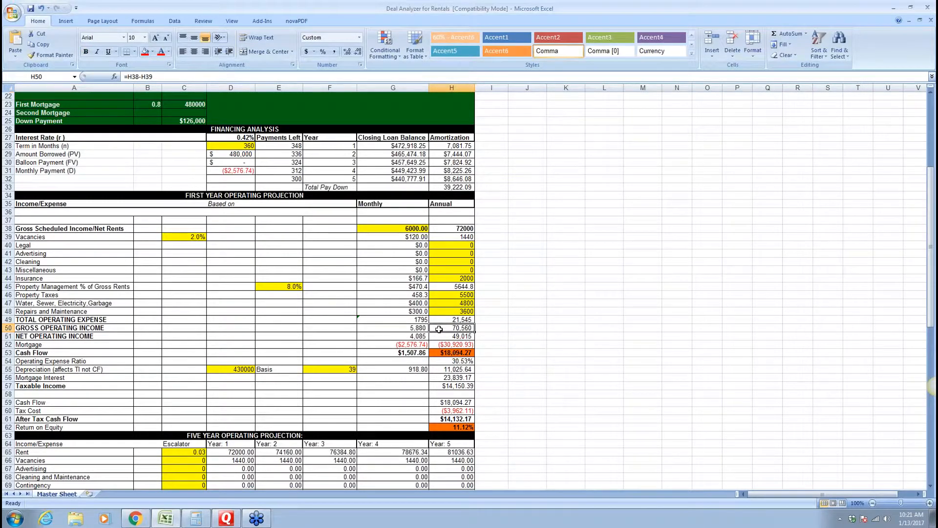
pyautogui.click(90, 336)
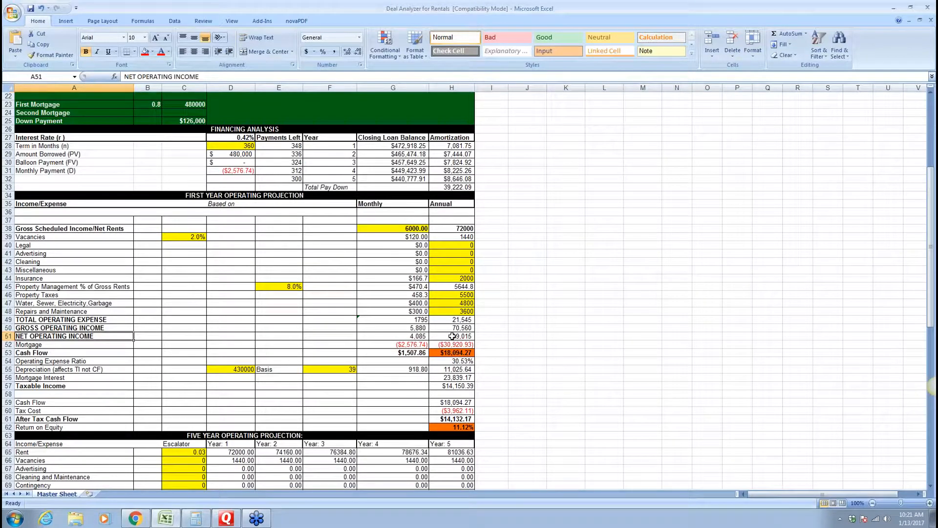
pyautogui.click(450, 336)
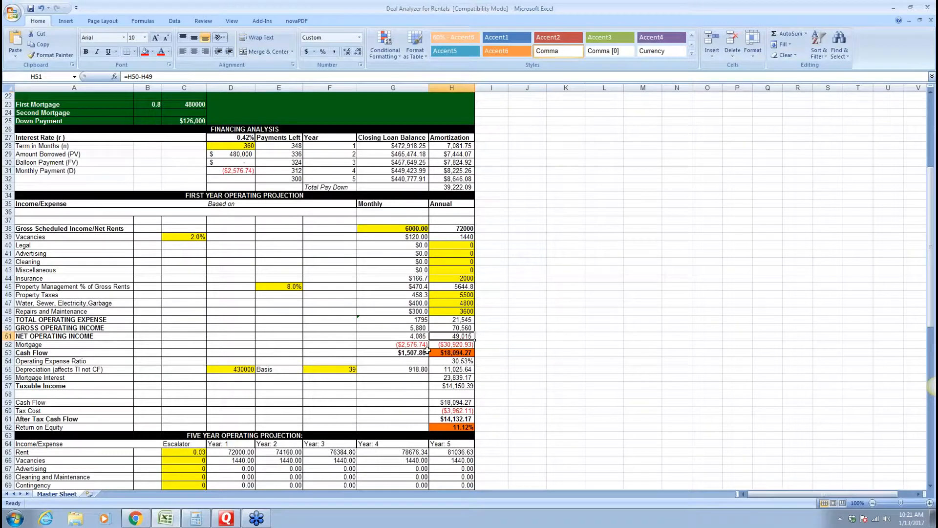
# Step: Check the monthly payment in the Financing Analysis section, and inspect the monthly and annual cash flow formulas in the first-year projection
pyautogui.scroll(3, 356, 321)
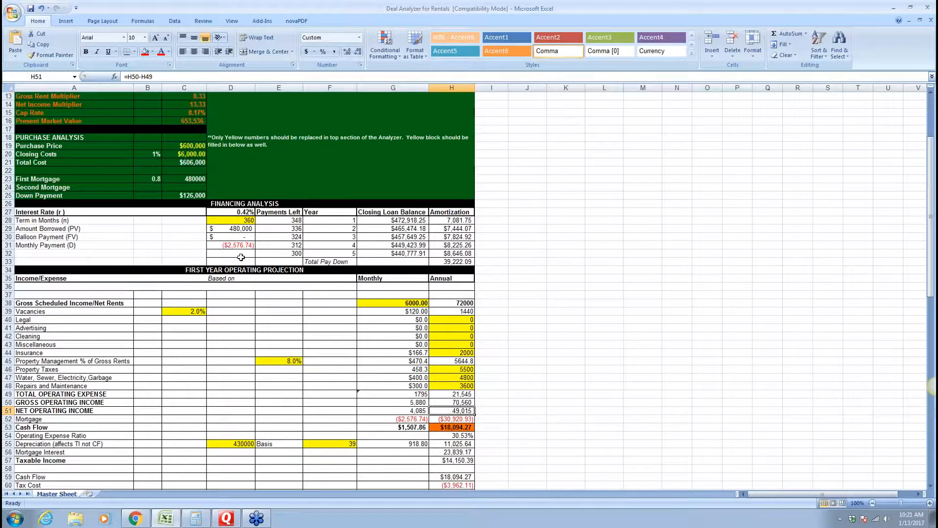
pyautogui.scroll(-3, 240, 257)
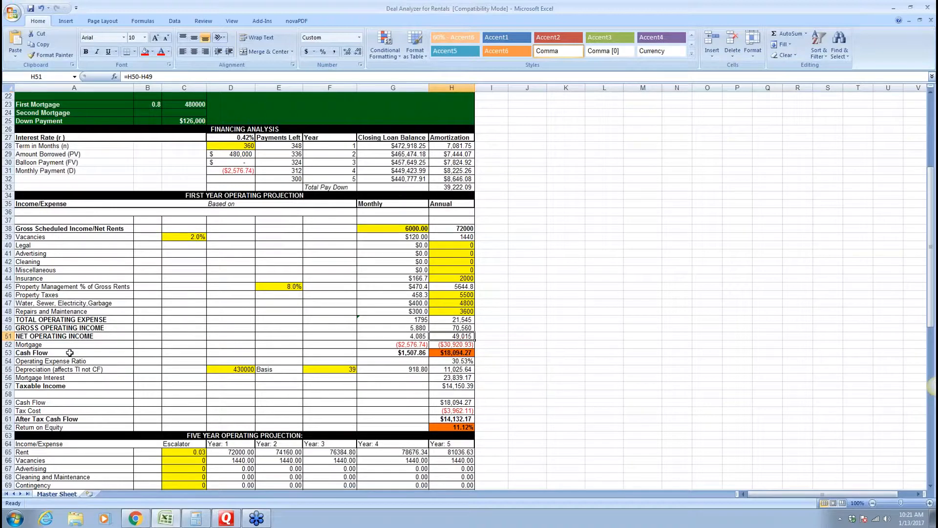
pyautogui.click(394, 351)
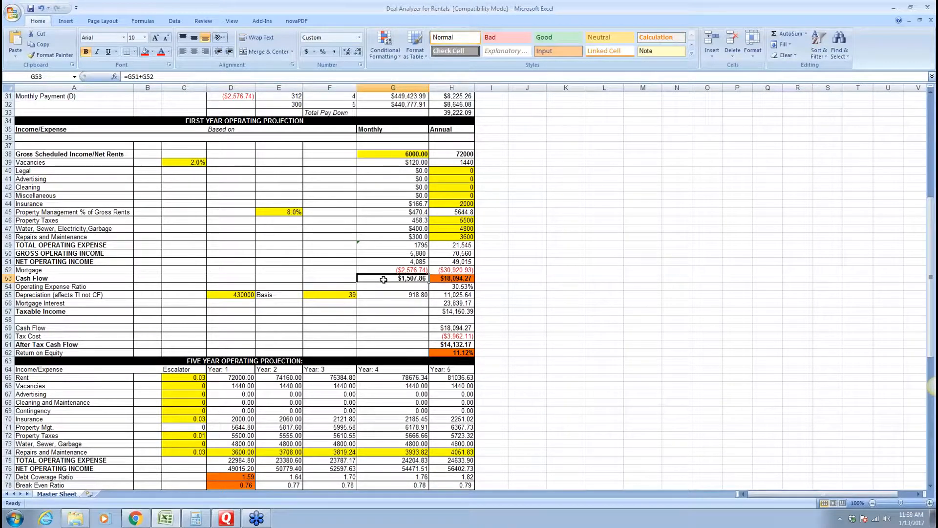
pyautogui.scroll(-1, 384, 279)
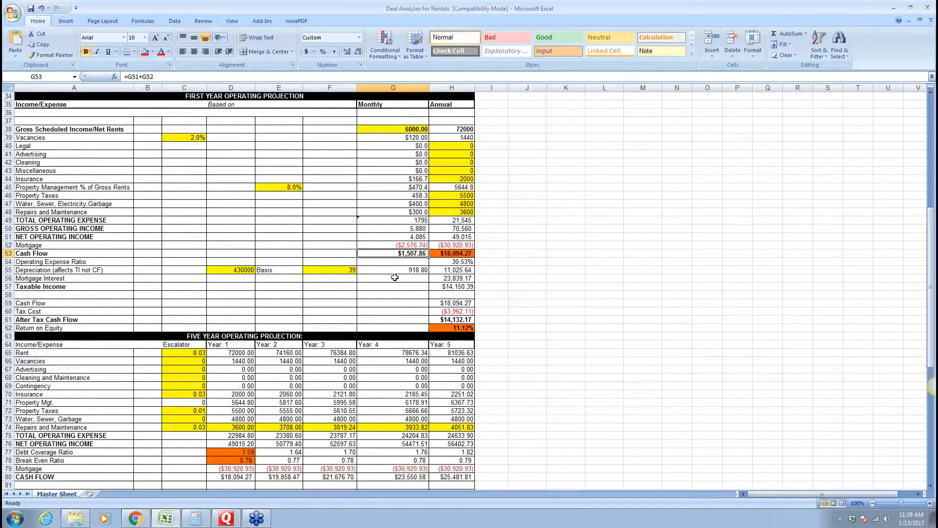
pyautogui.click(444, 254)
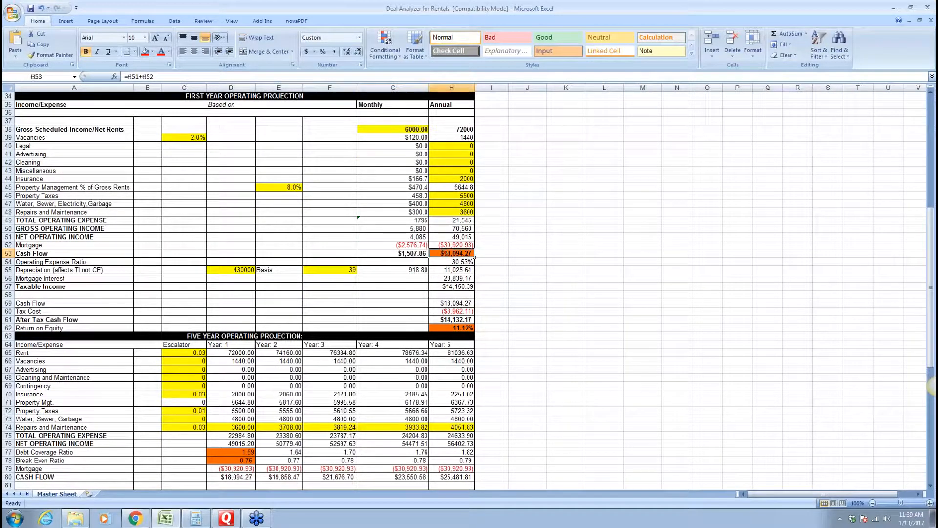
# Step: Inspect the annual formulas for the repeated cash flow, tax cost and after-tax cash flow rows below taxable income
pyautogui.click(440, 303)
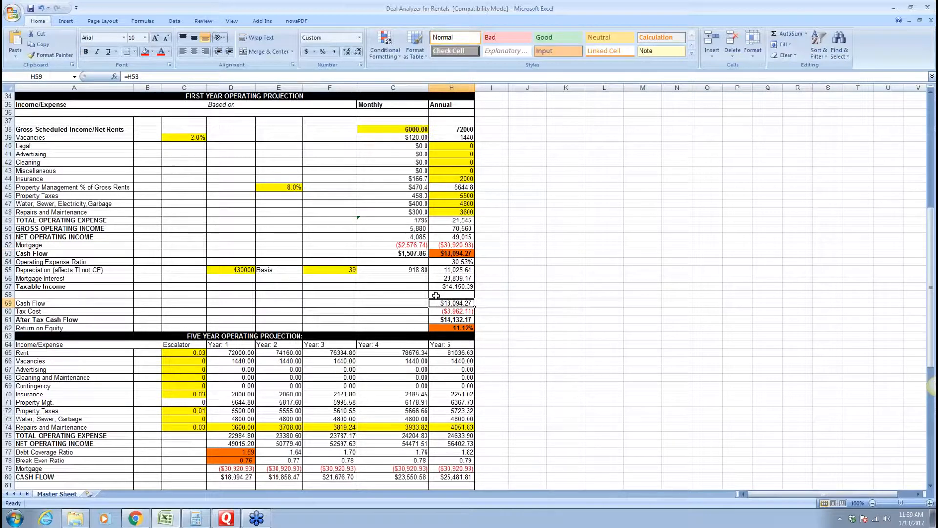
pyautogui.click(440, 312)
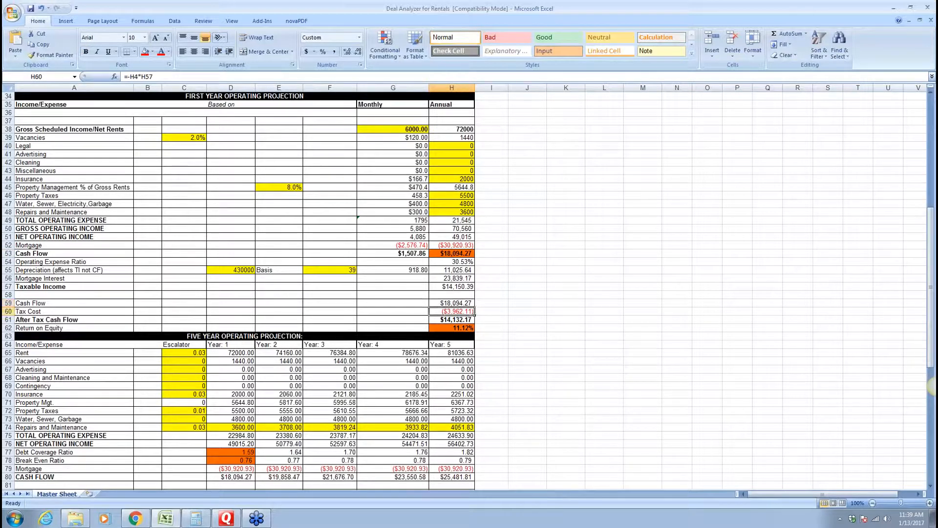
pyautogui.click(435, 321)
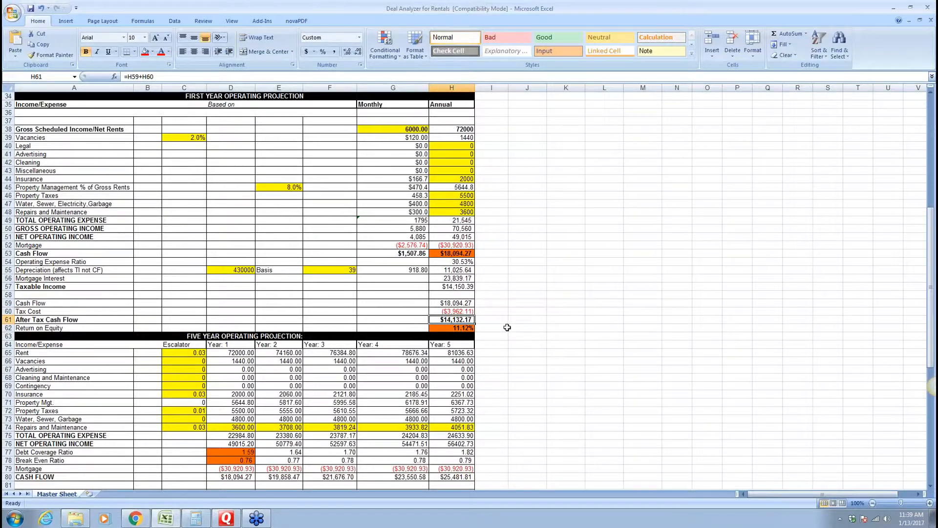
# Step: Inspect the formula behind the first-year cash on cash return in the Inputs section
pyautogui.scroll(-2, 508, 323)
pyautogui.scroll(-3, 508, 319)
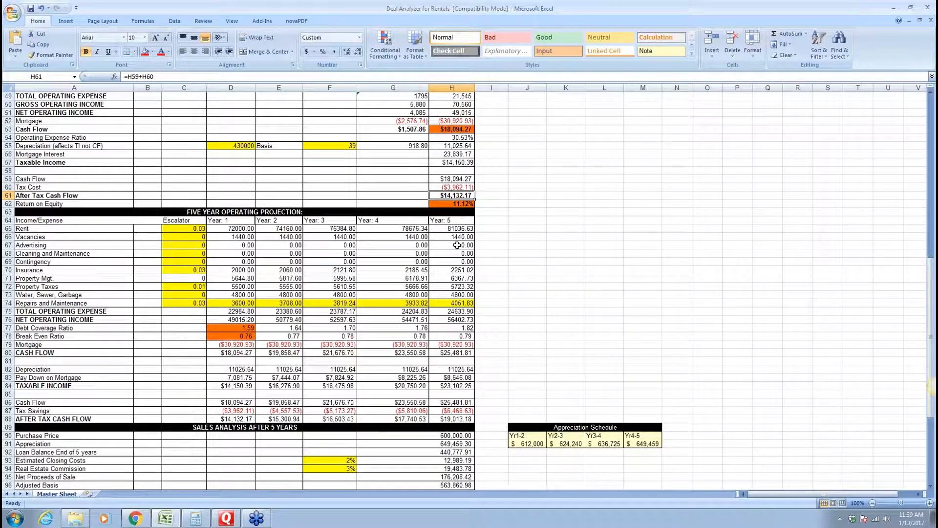
pyautogui.scroll(15, 491, 301)
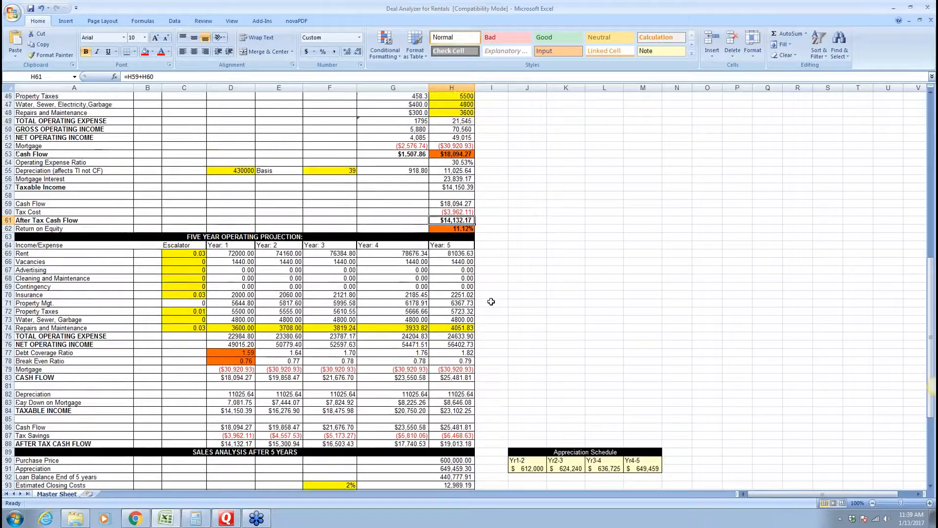
pyautogui.scroll(1, 492, 302)
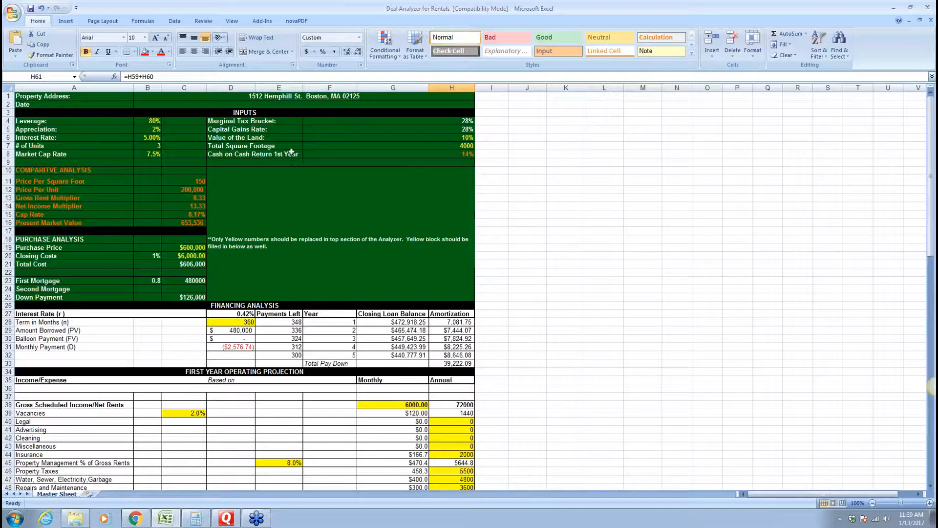
pyautogui.click(442, 154)
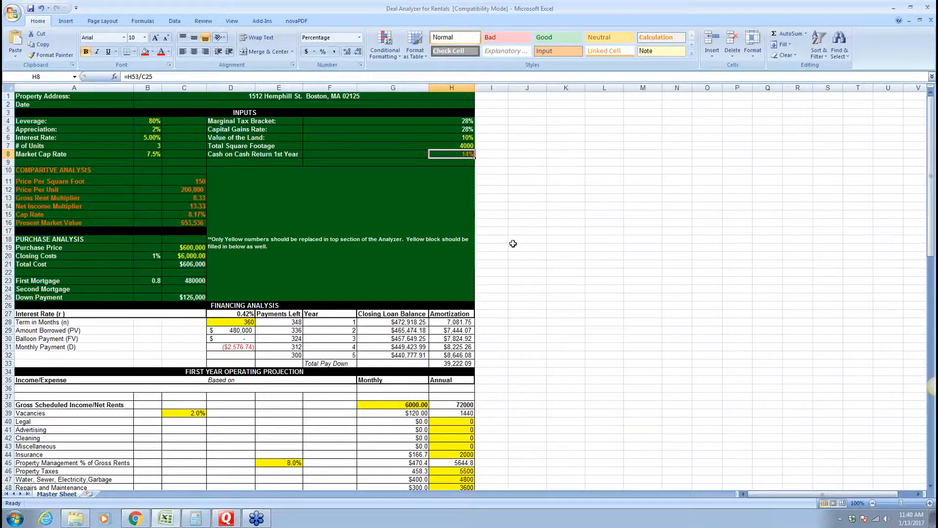
# Step: Look over the five-year operating projection and the sales analysis after five years
pyautogui.scroll(-5, 513, 243)
pyautogui.scroll(-2, 513, 244)
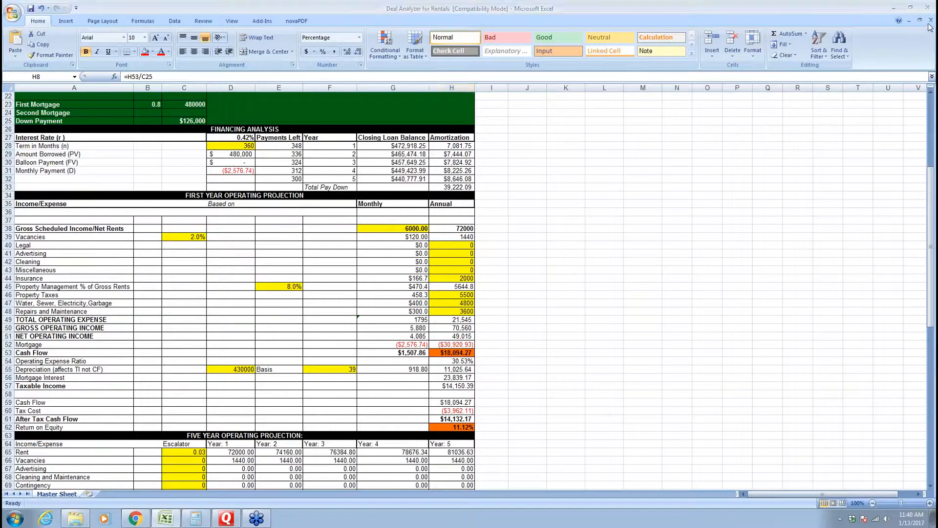
pyautogui.scroll(-11, 829, 103)
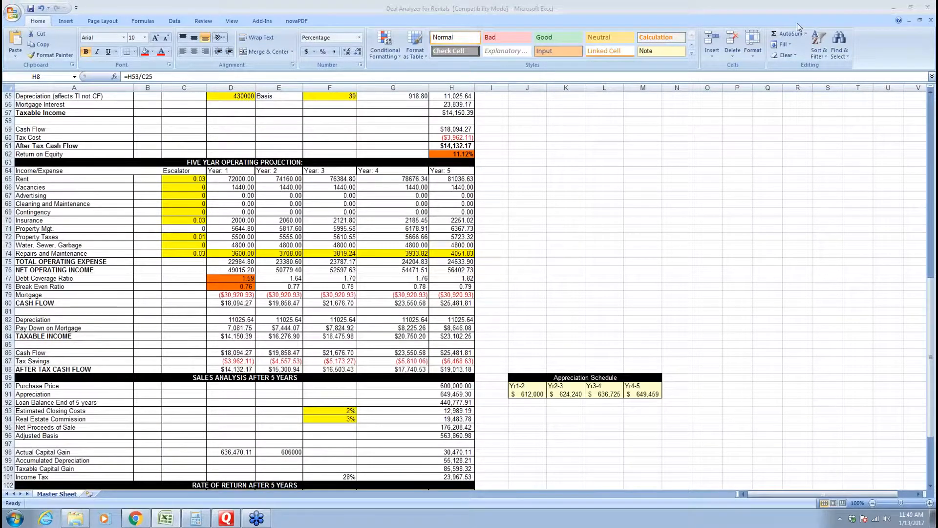
pyautogui.click(512, 176)
# Step: Trace the monthly mortgage figure in the first-year projection back to the payment formula in the Financing Analysis section
pyautogui.scroll(9, 510, 178)
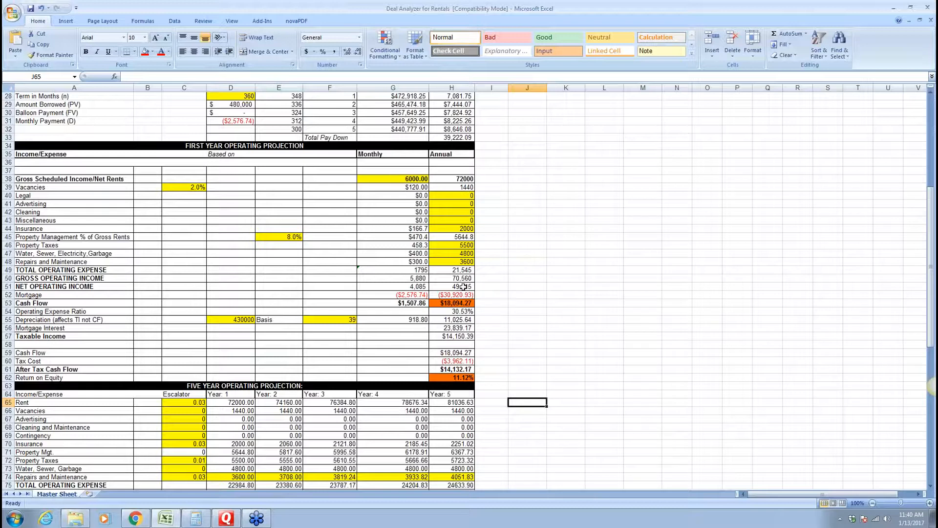
pyautogui.click(387, 295)
pyautogui.scroll(3, 387, 295)
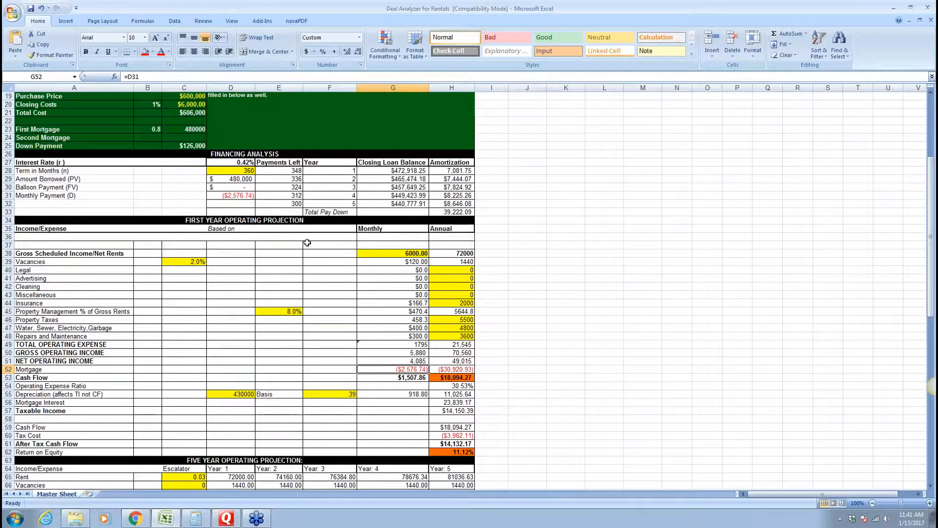
pyautogui.scroll(-1, 362, 331)
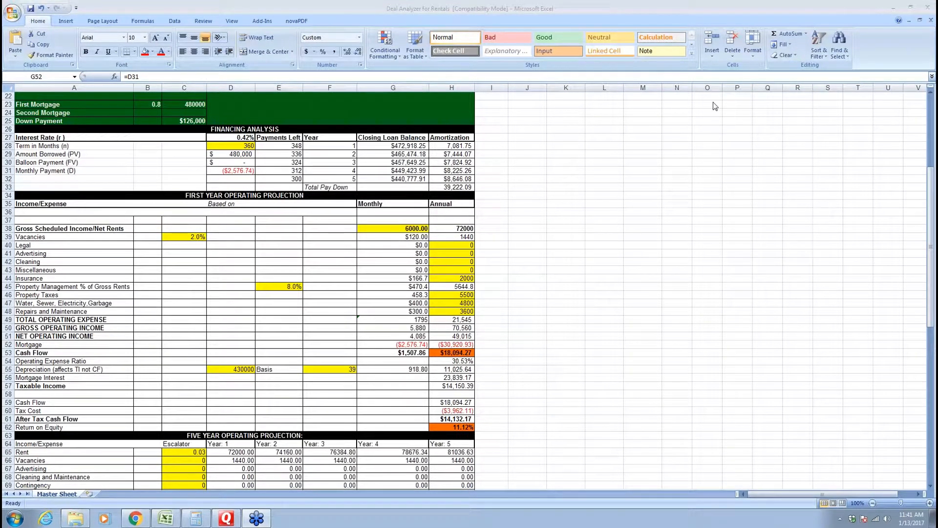
pyautogui.scroll(-2, 498, 248)
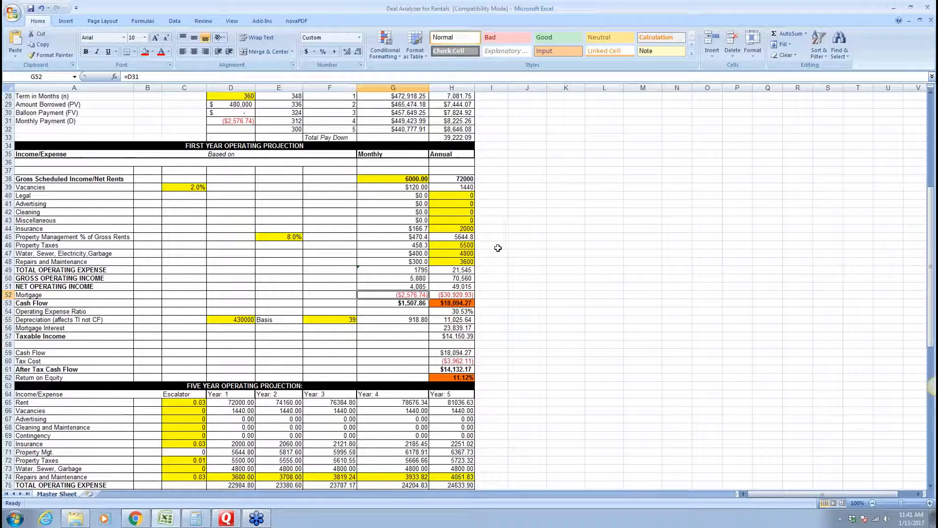
pyautogui.scroll(-1, 498, 248)
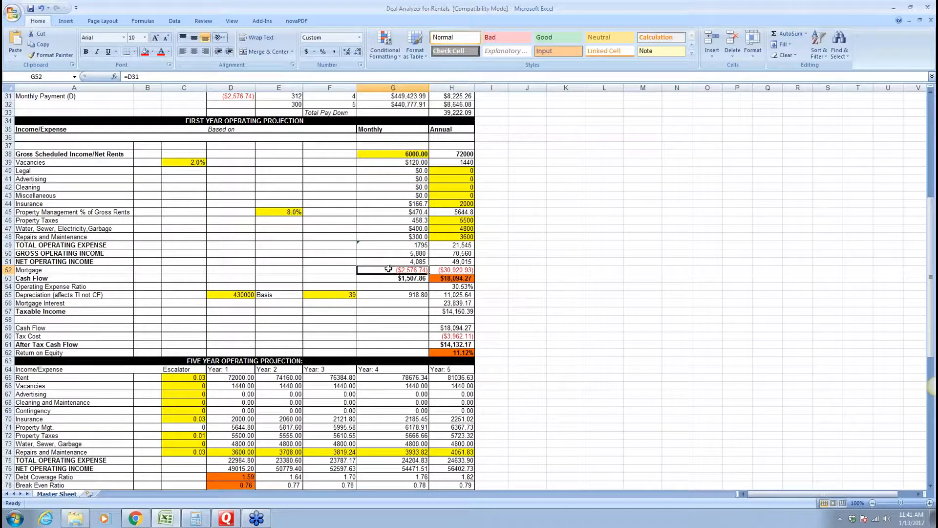
pyautogui.scroll(2, 389, 270)
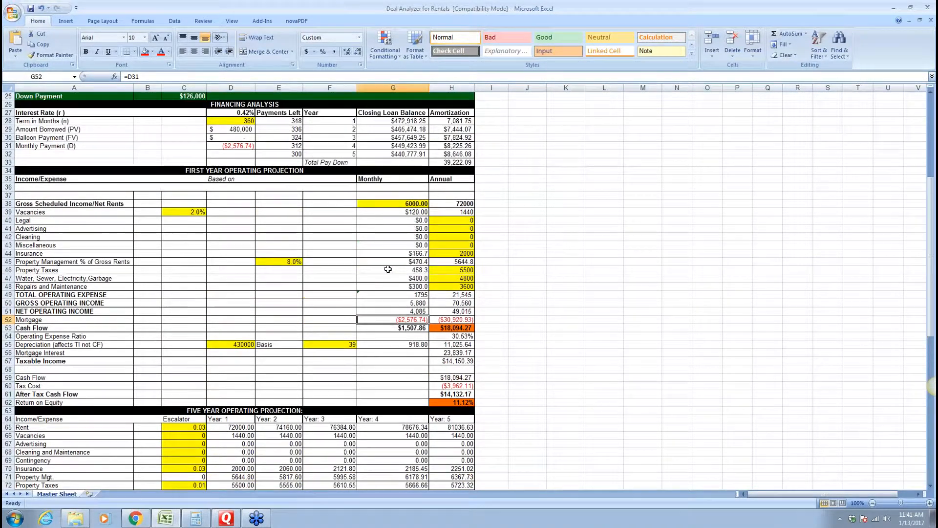
pyautogui.click(224, 145)
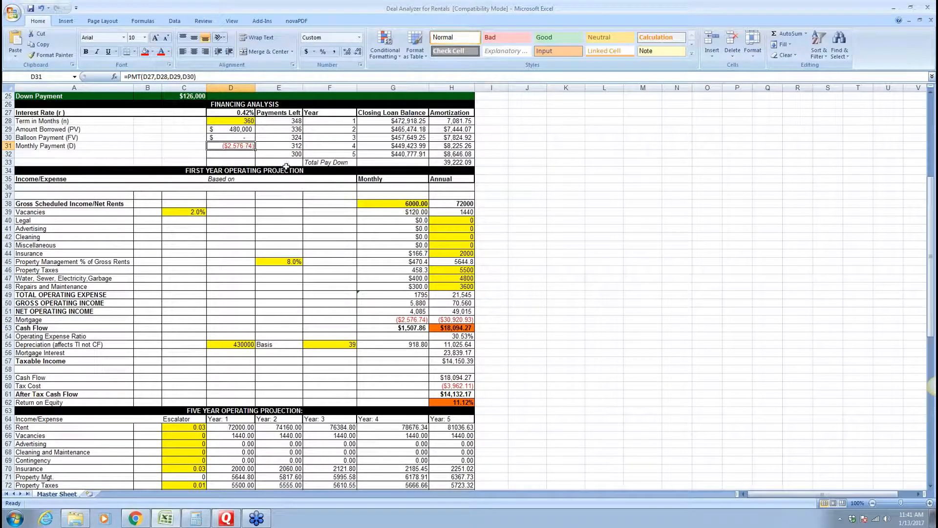
# Step: Inspect the monthly and annual formulas in the main Cash Flow row of the first-year operating projection
pyautogui.scroll(-1, 340, 220)
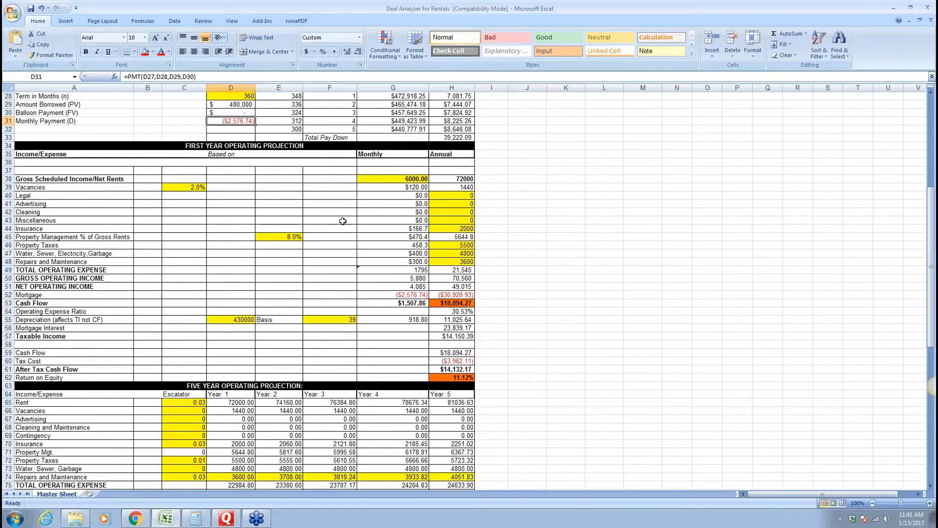
pyautogui.click(389, 303)
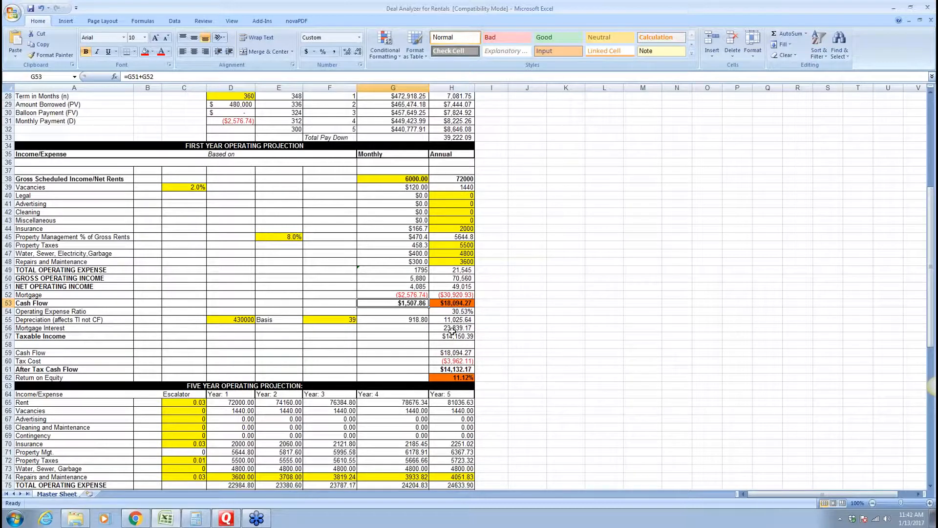
pyautogui.click(445, 305)
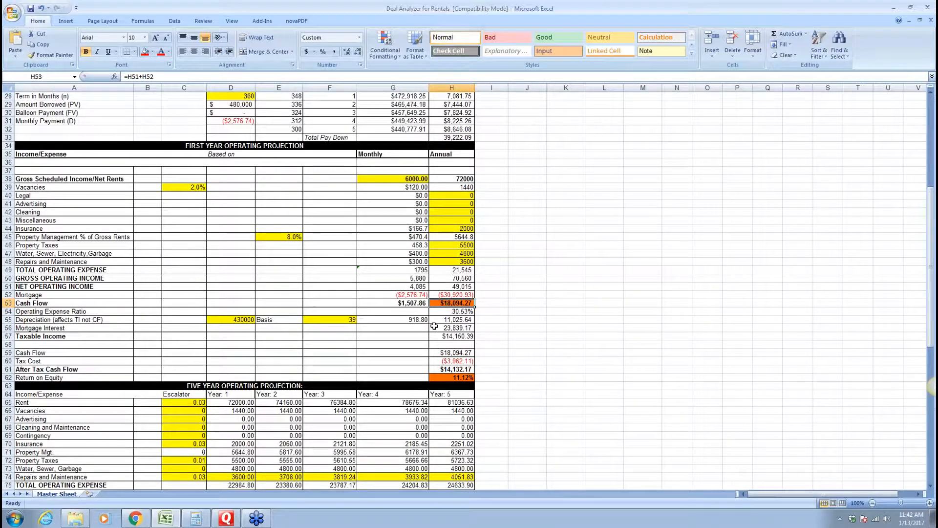
# Step: Check the annual formulas for the repeated cash flow, tax cost and after-tax cash flow beneath taxable income
pyautogui.click(440, 353)
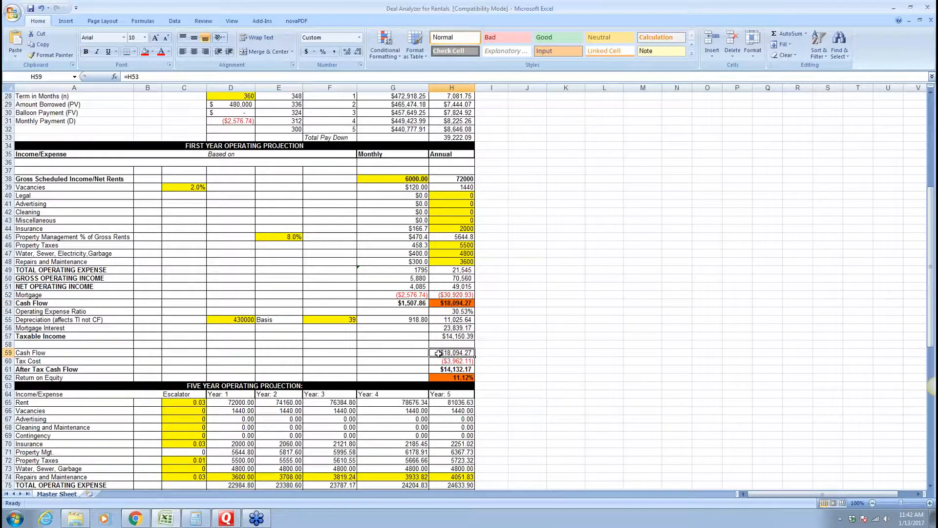
pyautogui.click(438, 360)
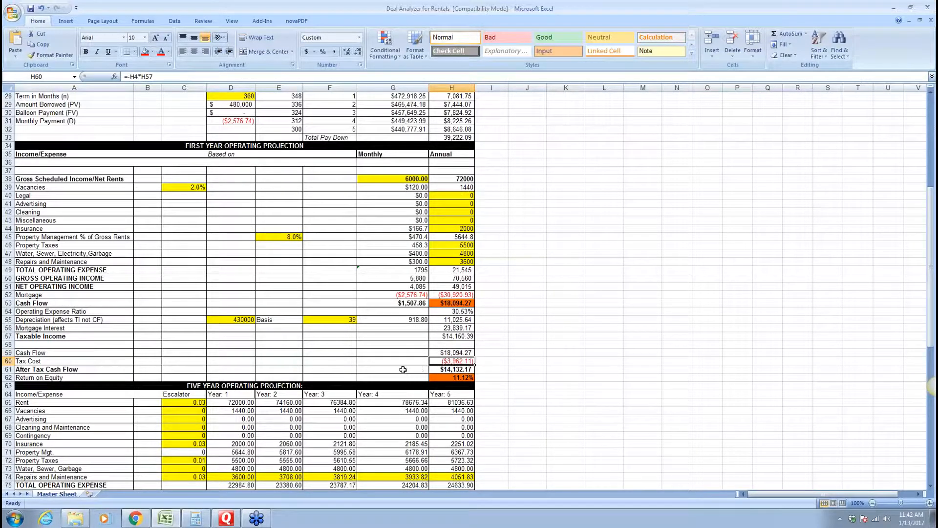
pyautogui.click(437, 370)
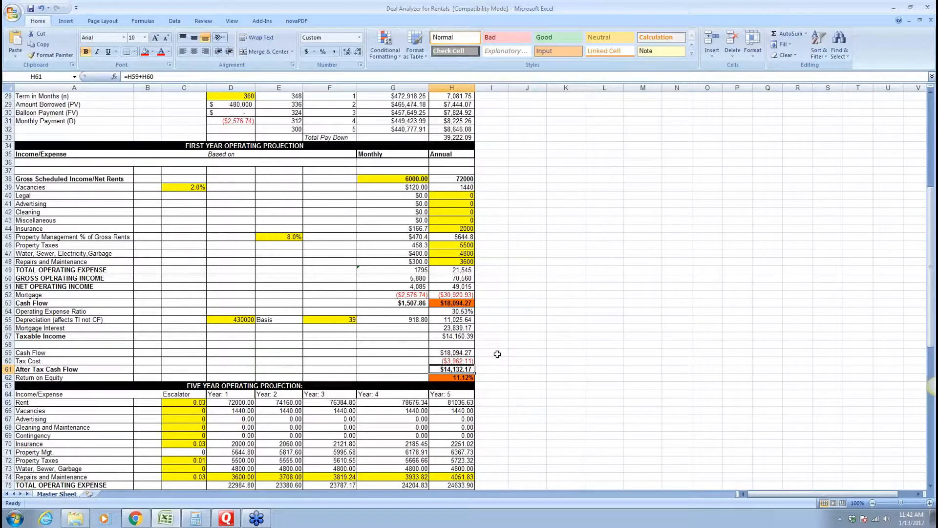
# Step: Inspect the first-year cash on cash return formula, and review the cash flow and return figures in the first-year operating projection
pyautogui.scroll(9, 498, 354)
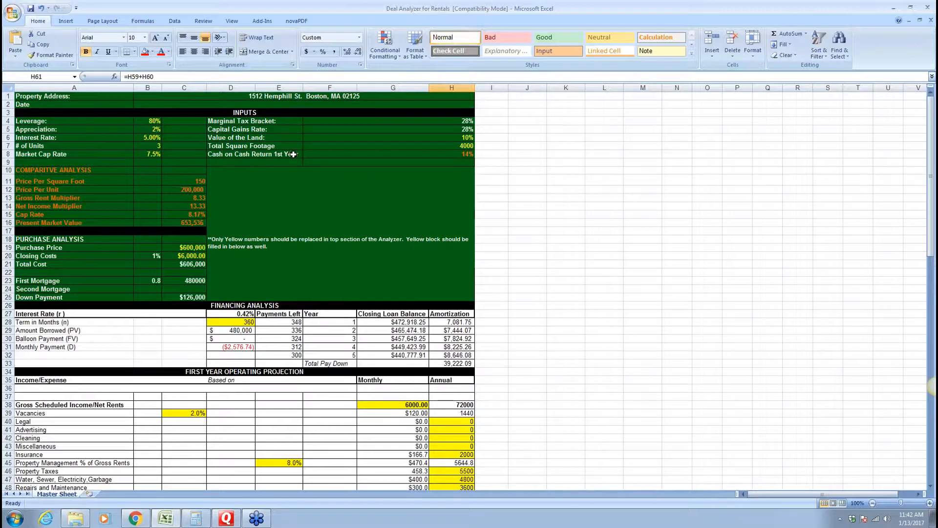
pyautogui.click(450, 154)
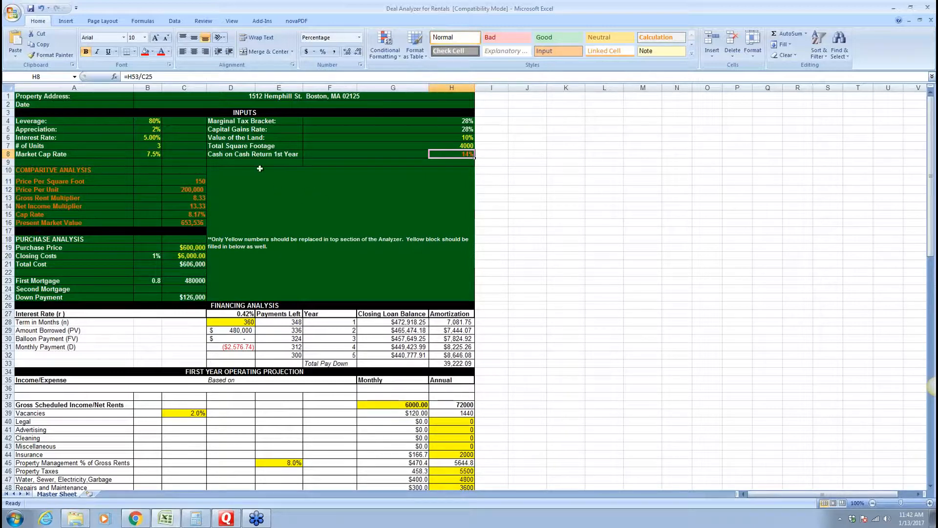
pyautogui.scroll(-4, 246, 190)
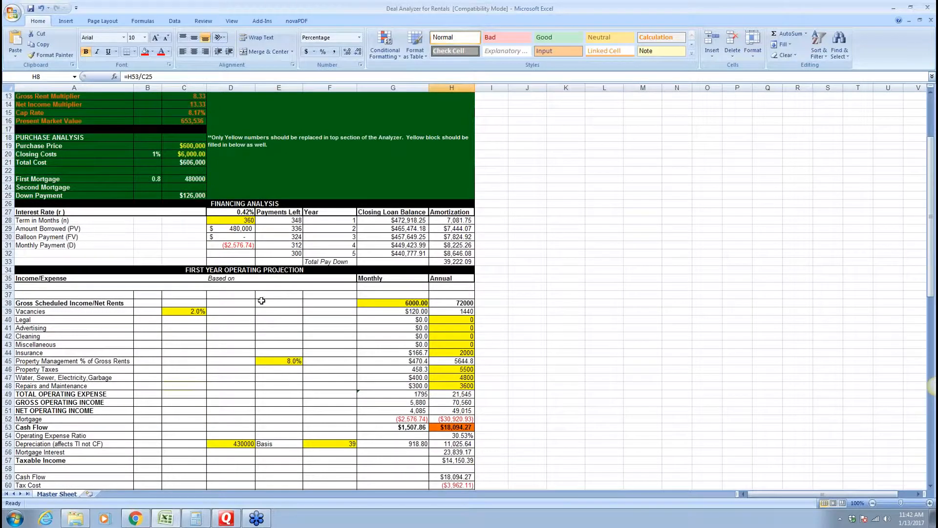
pyautogui.scroll(-7, 263, 301)
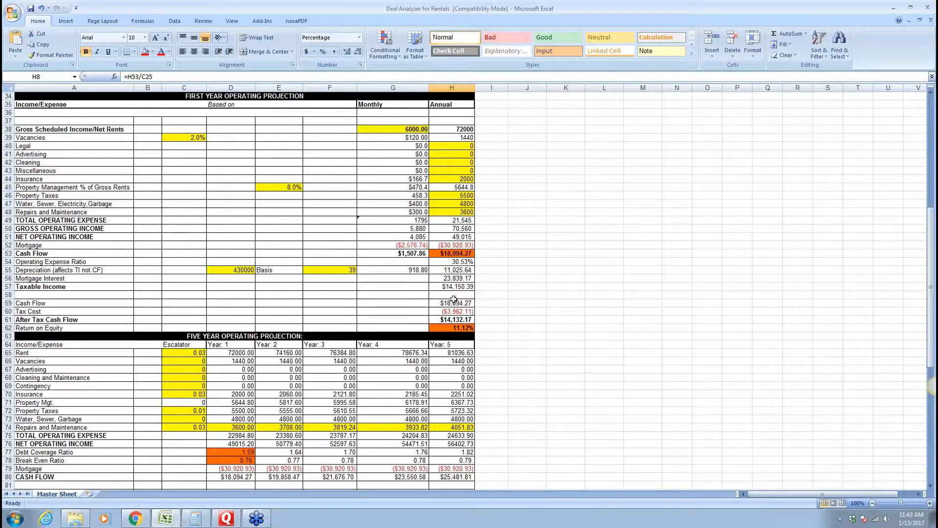
pyautogui.scroll(11, 434, 275)
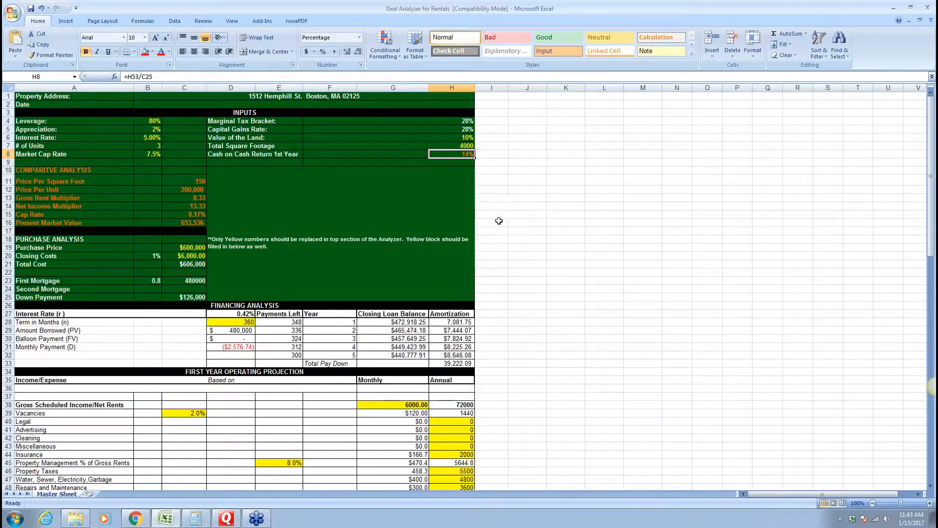
pyautogui.scroll(-3, 386, 210)
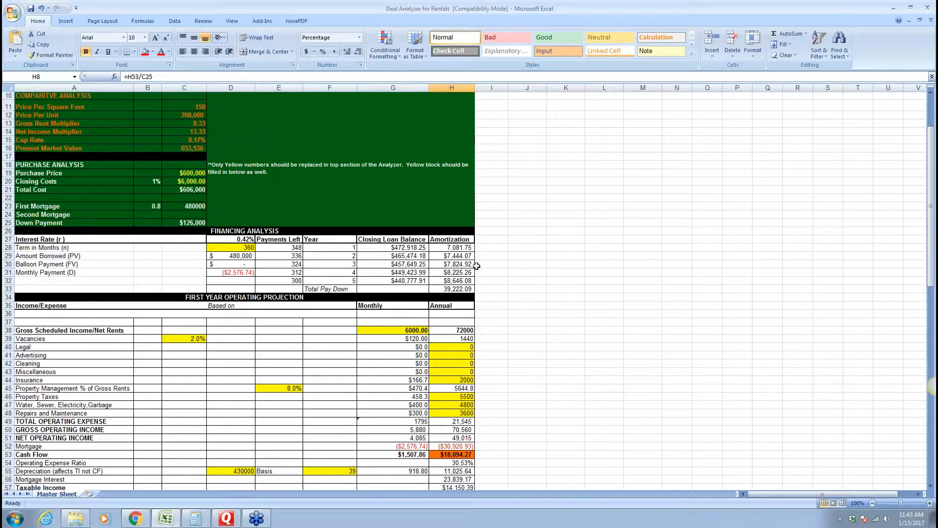
pyautogui.scroll(3, 528, 265)
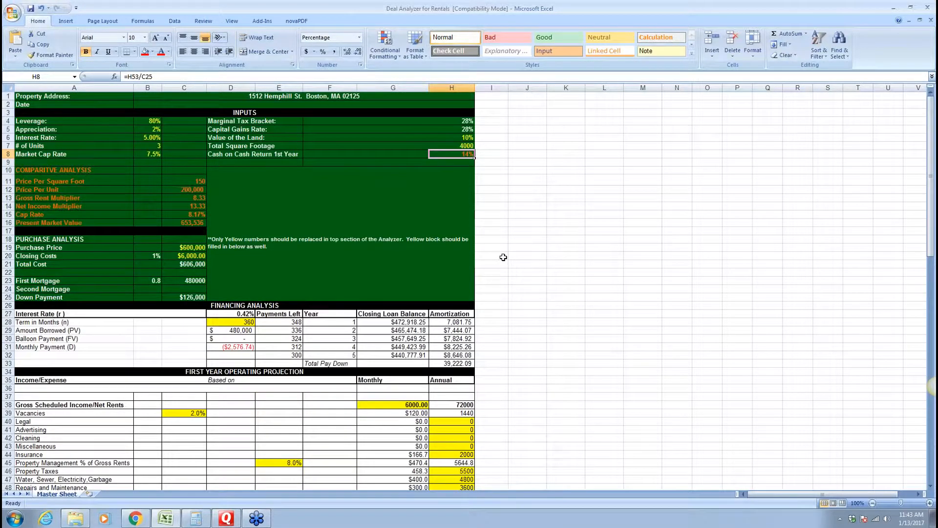